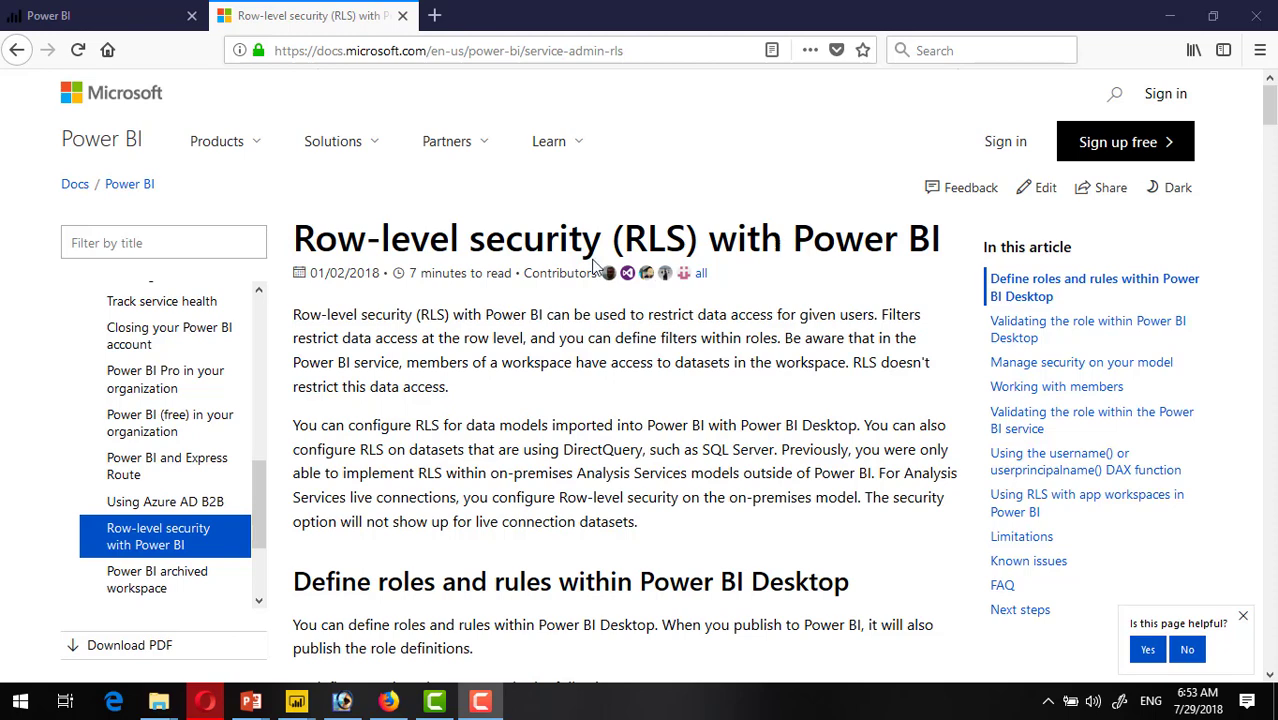
Select the article's web address and scroll down the article page
left_click(652, 58)
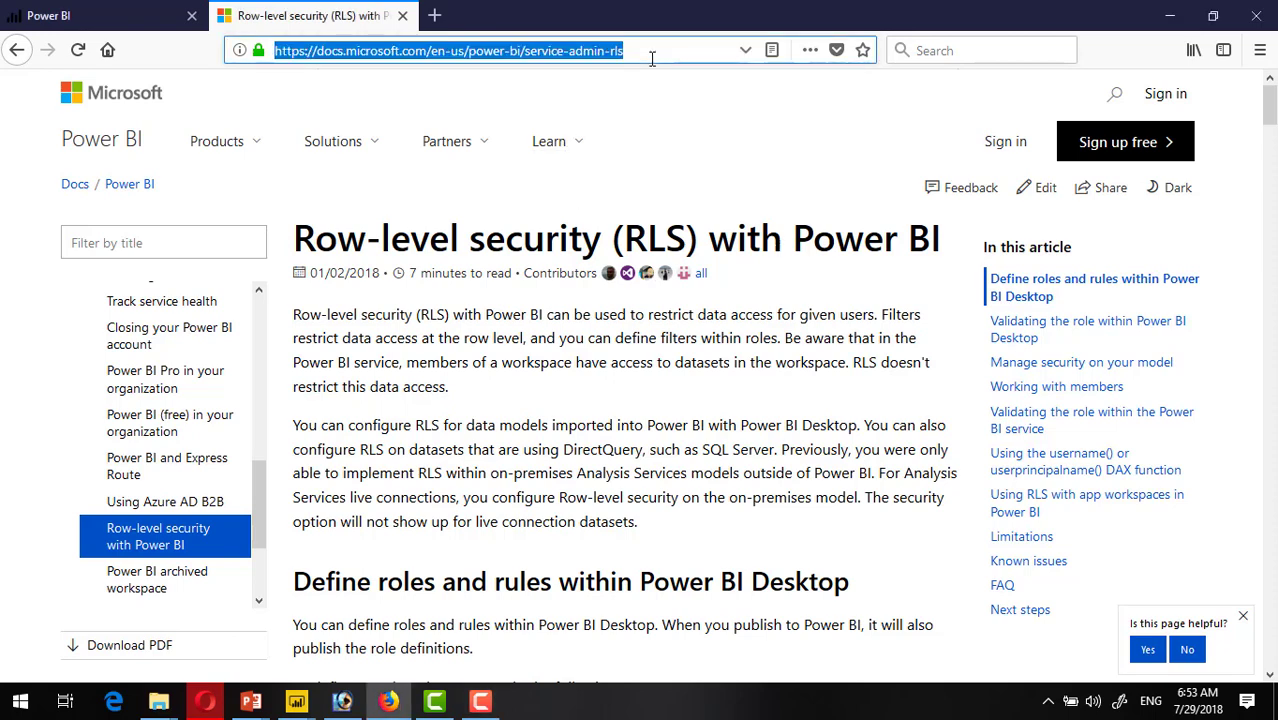
left_click(641, 355)
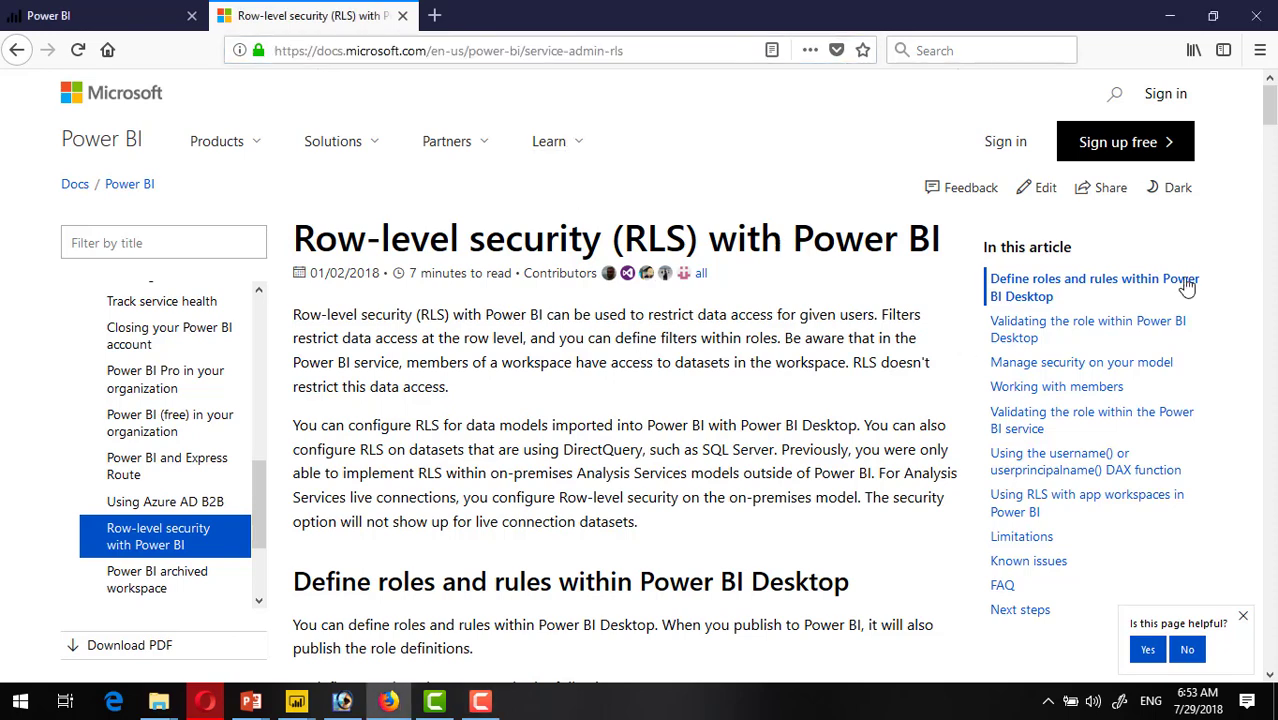
left_click_drag(1274, 124, 1275, 582)
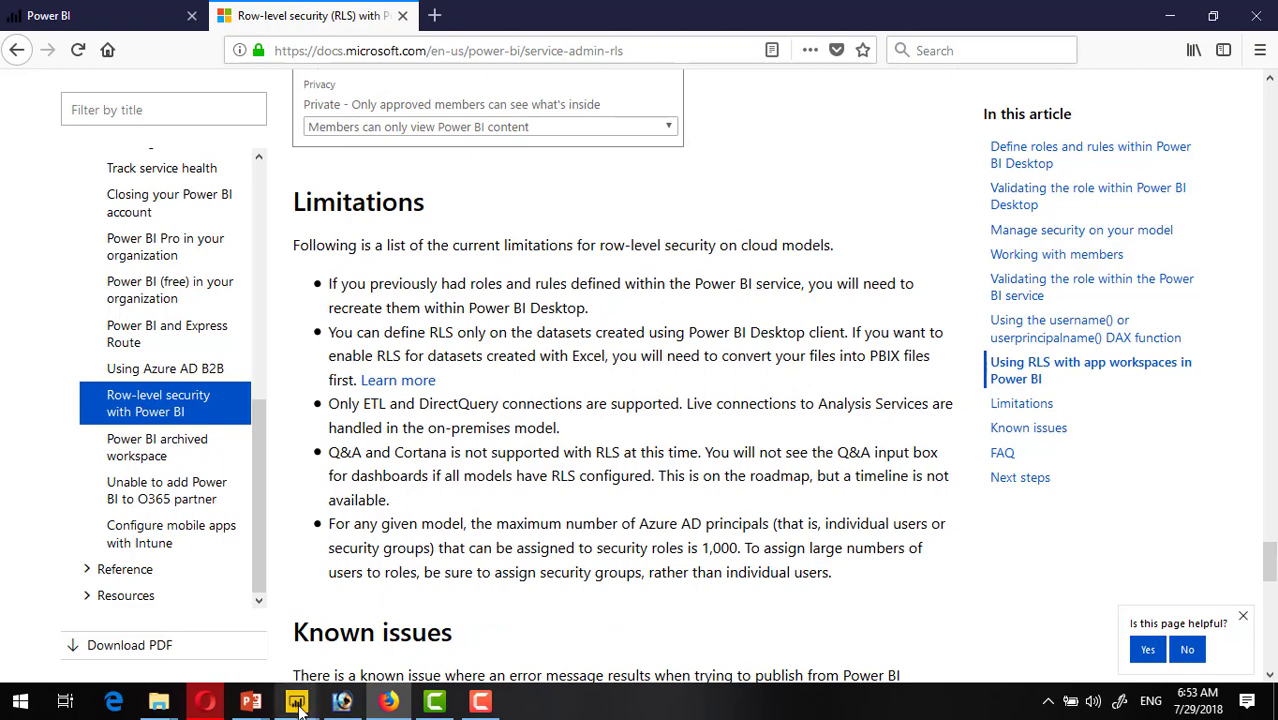
mouse_move(297, 706)
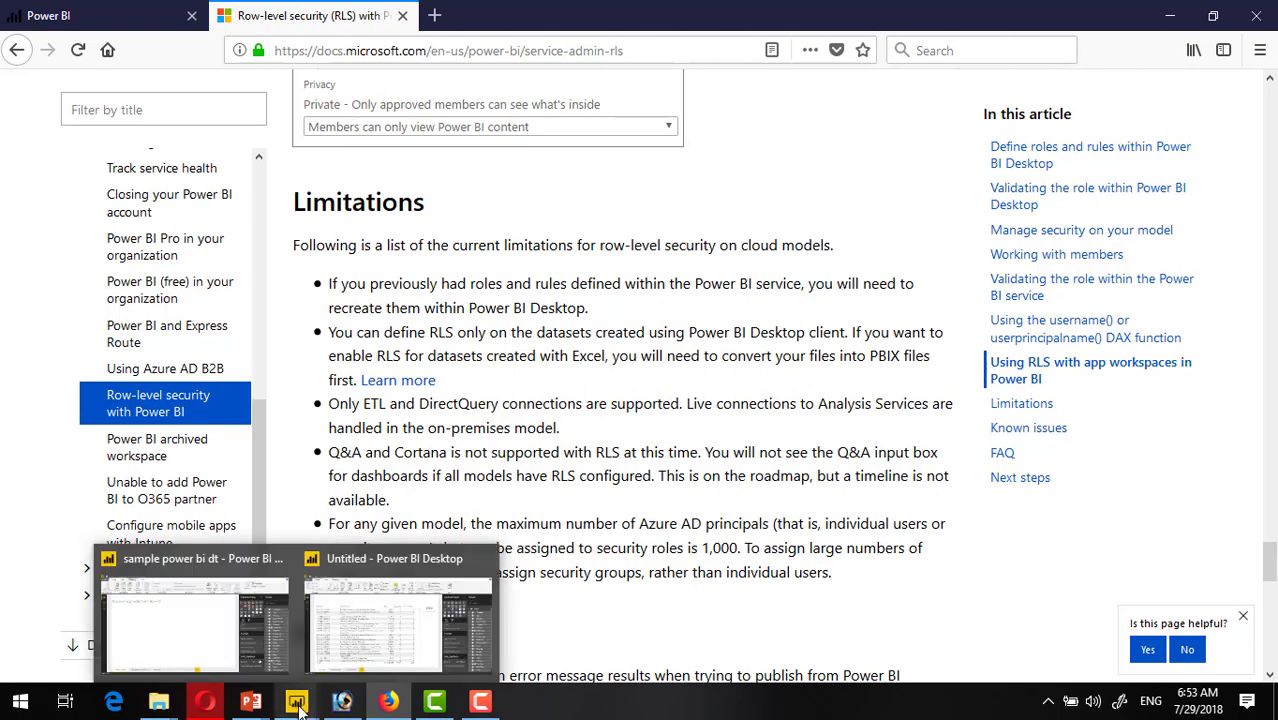
Switch to the sample Power BI report and inspect the Orders table in Model and Data views
left_click(192, 630)
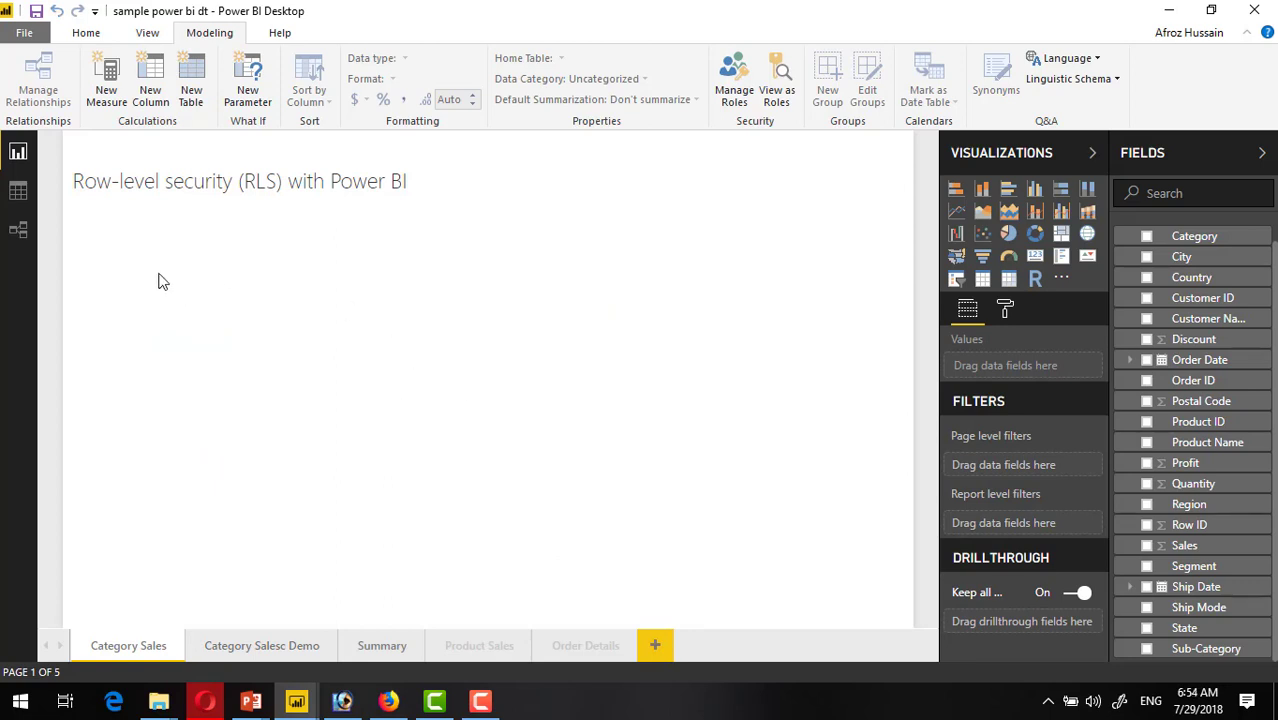
left_click(18, 229)
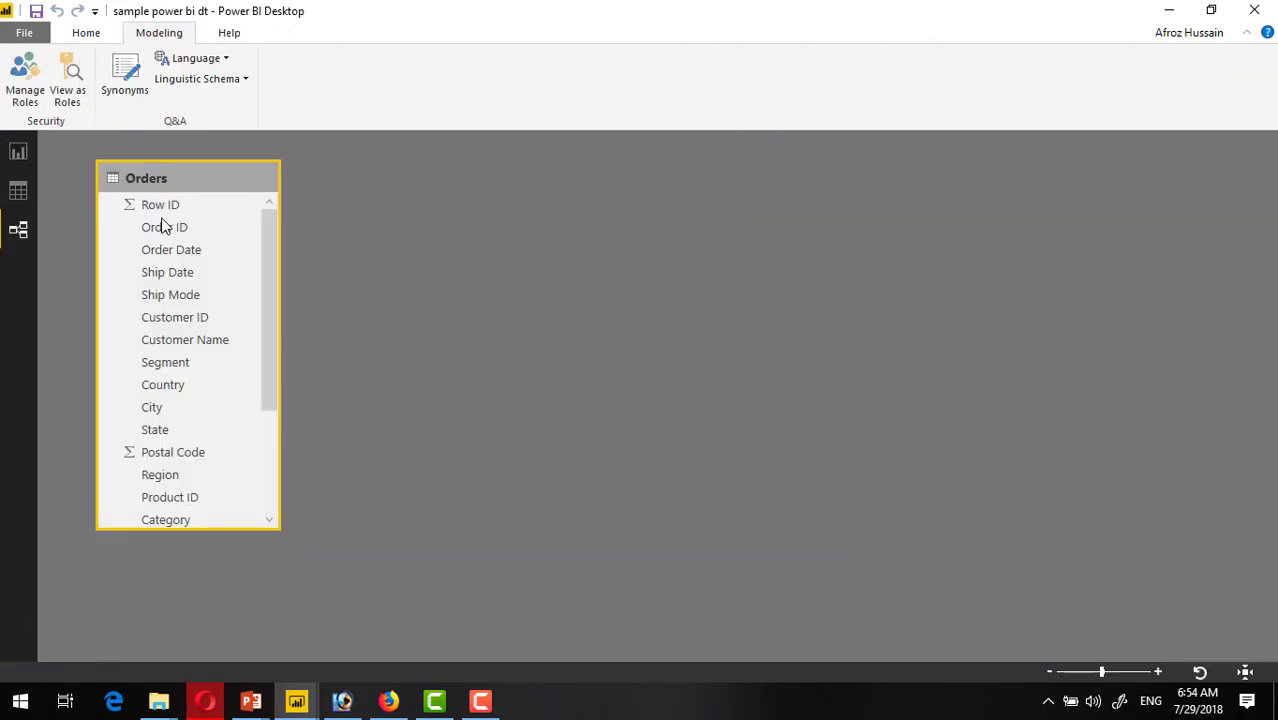
left_click(20, 192)
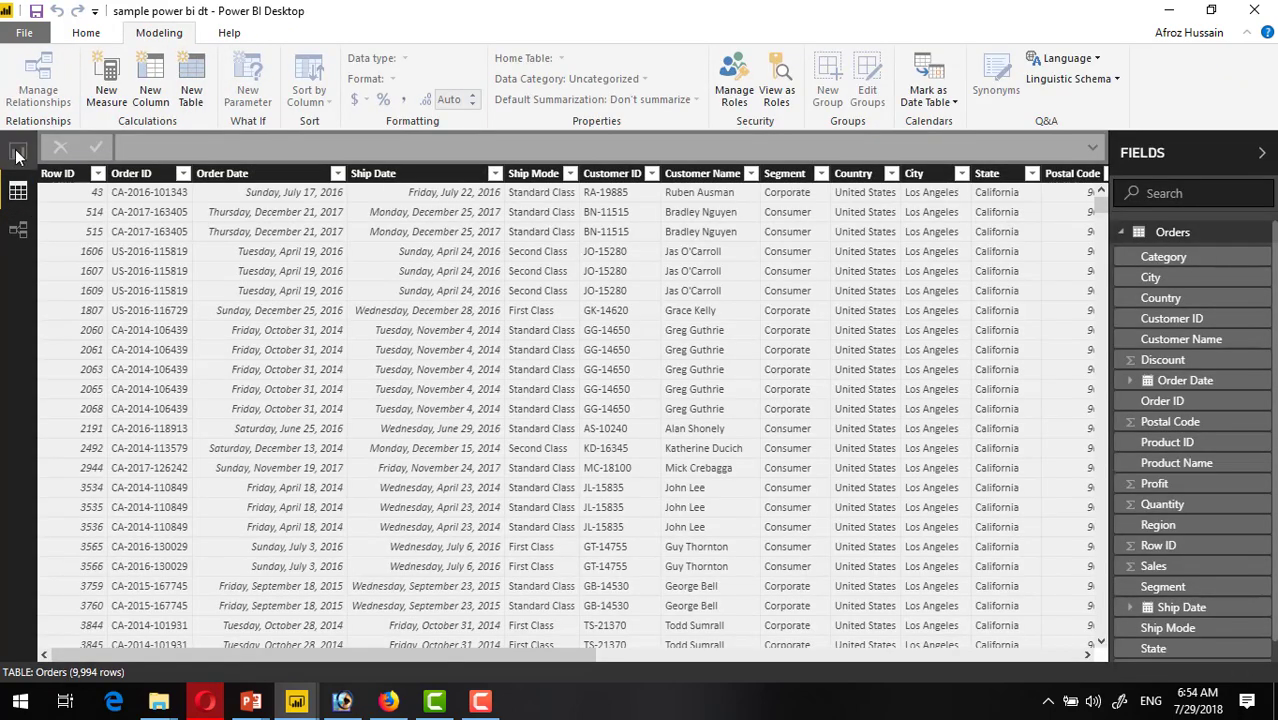
left_click(17, 152)
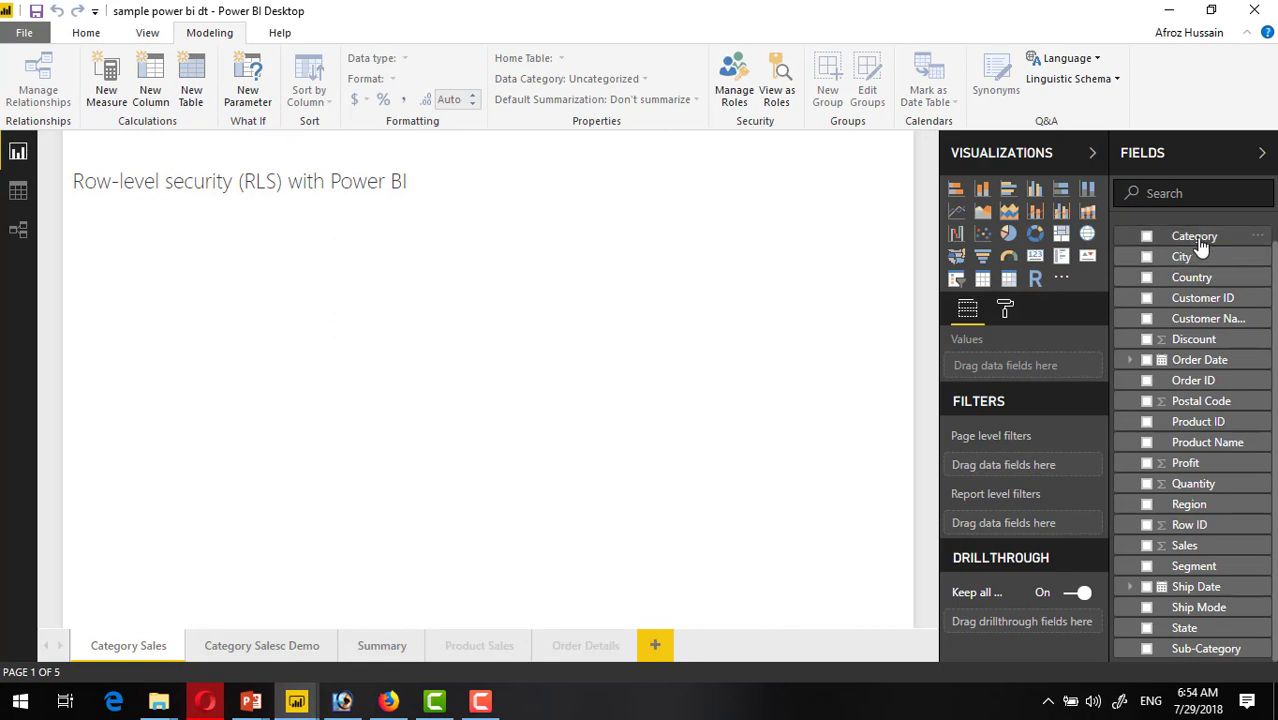
Build a taller clustered bar chart of distinct Order ID count by Category
left_click_drag(1199, 241, 214, 250)
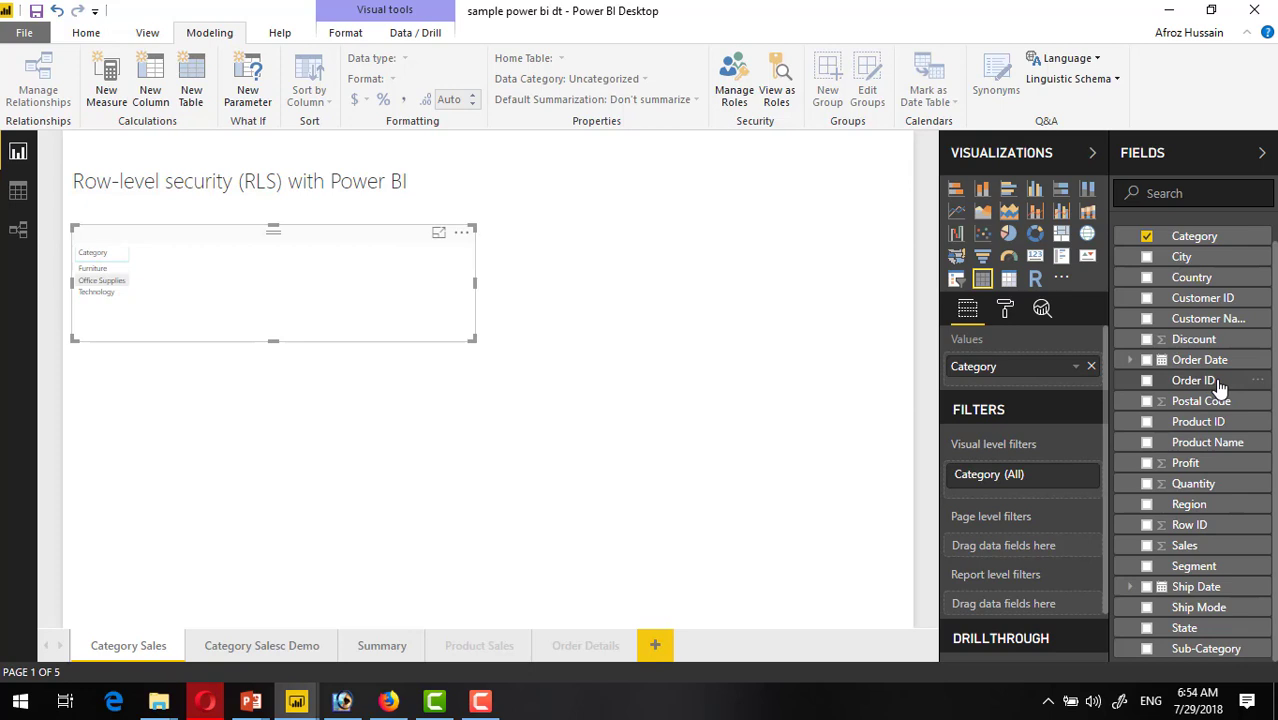
left_click_drag(1218, 385, 334, 286)
left_click_drag(472, 337, 520, 446)
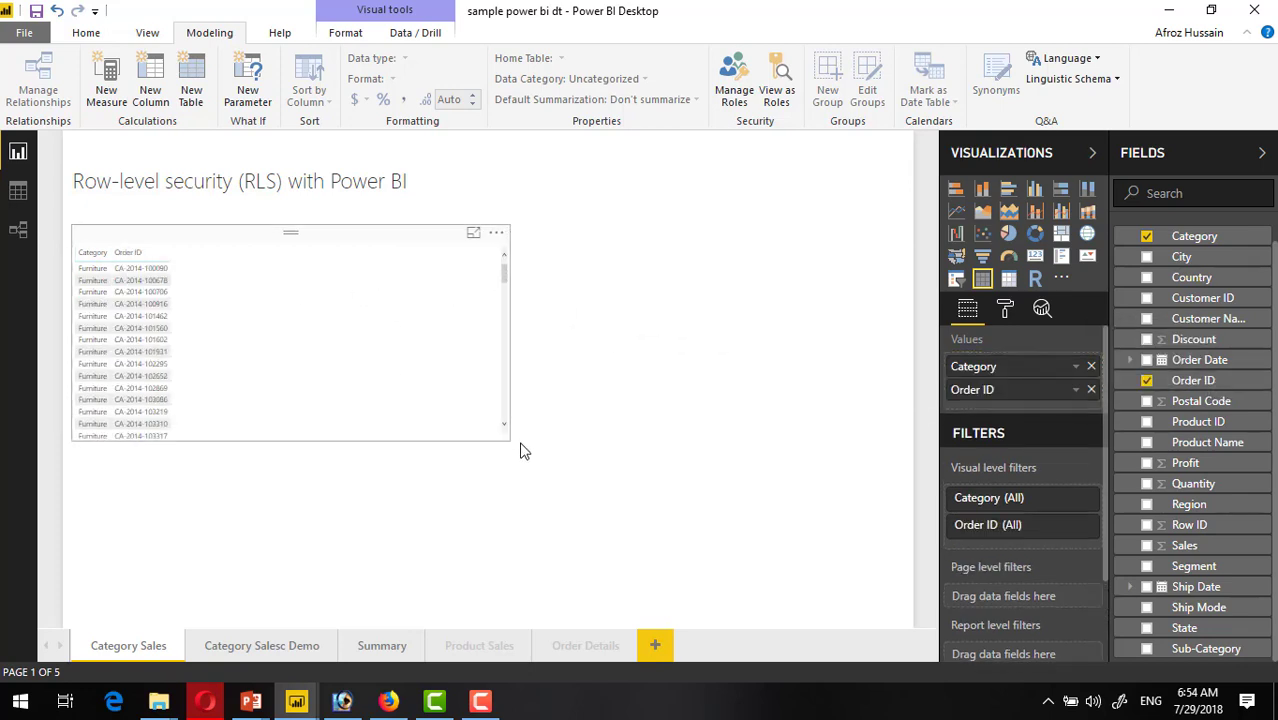
left_click(1075, 390)
left_click(978, 312)
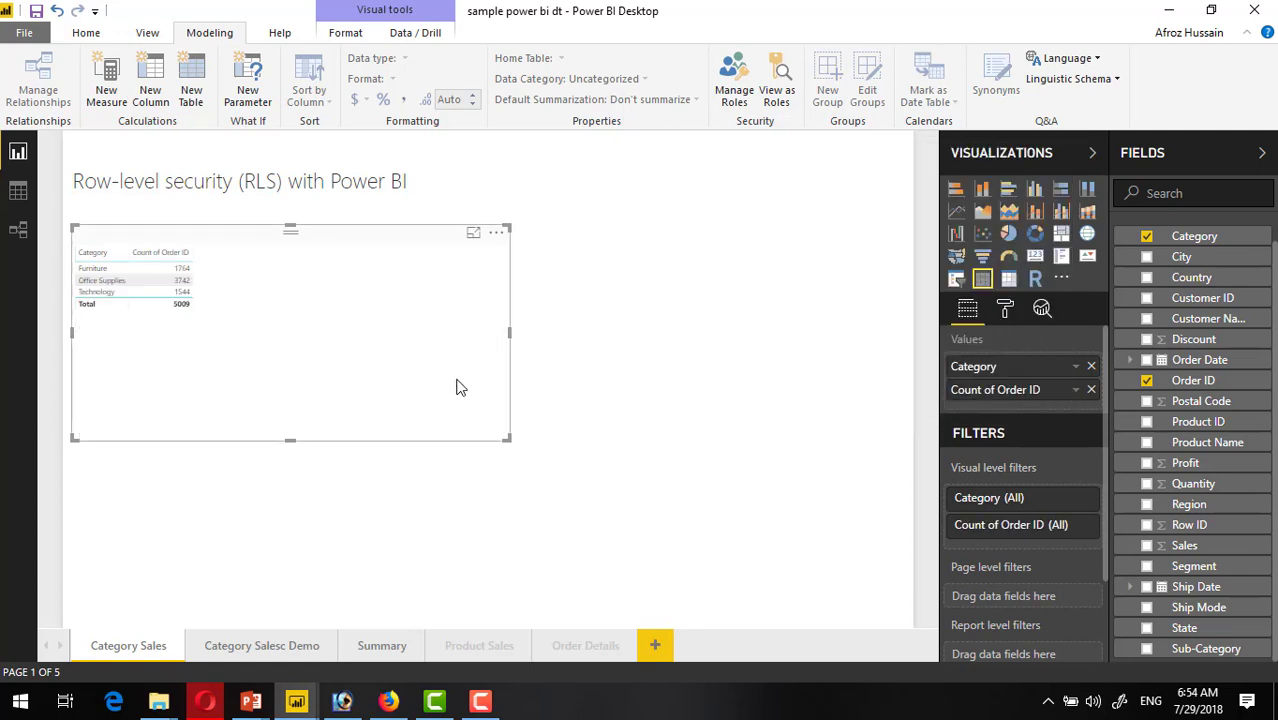
left_click(955, 189)
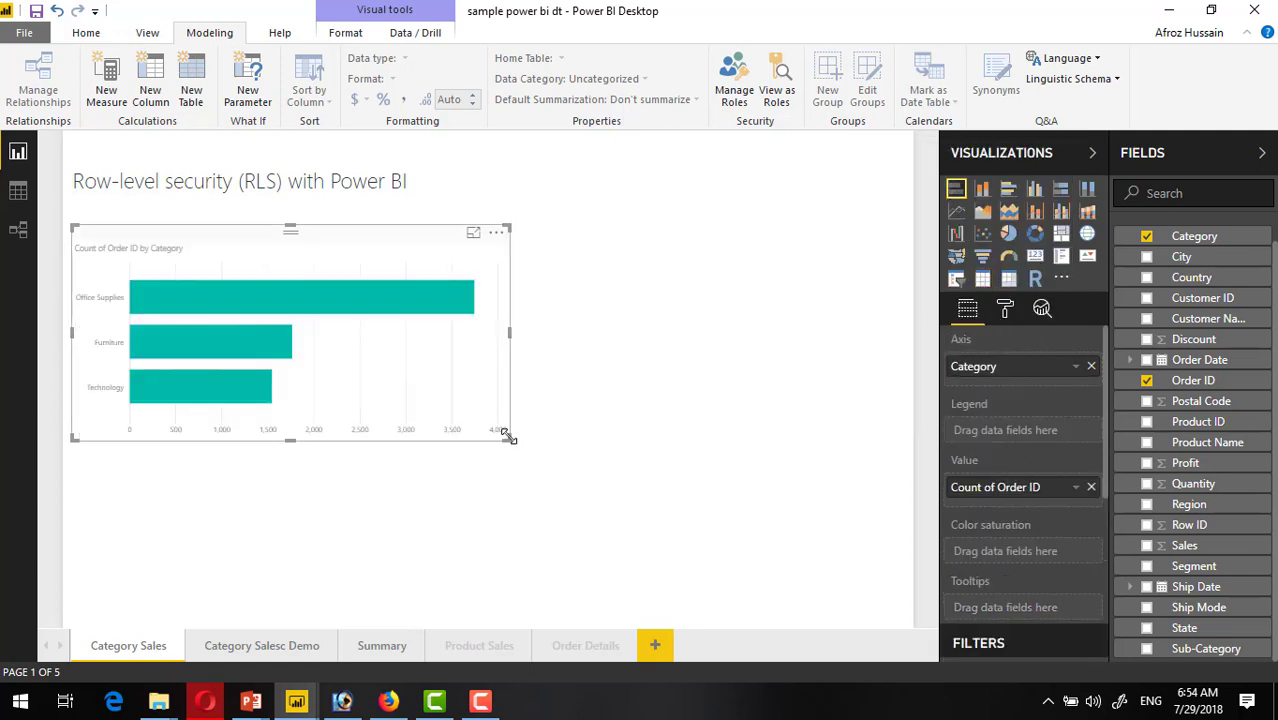
left_click_drag(509, 438, 487, 588)
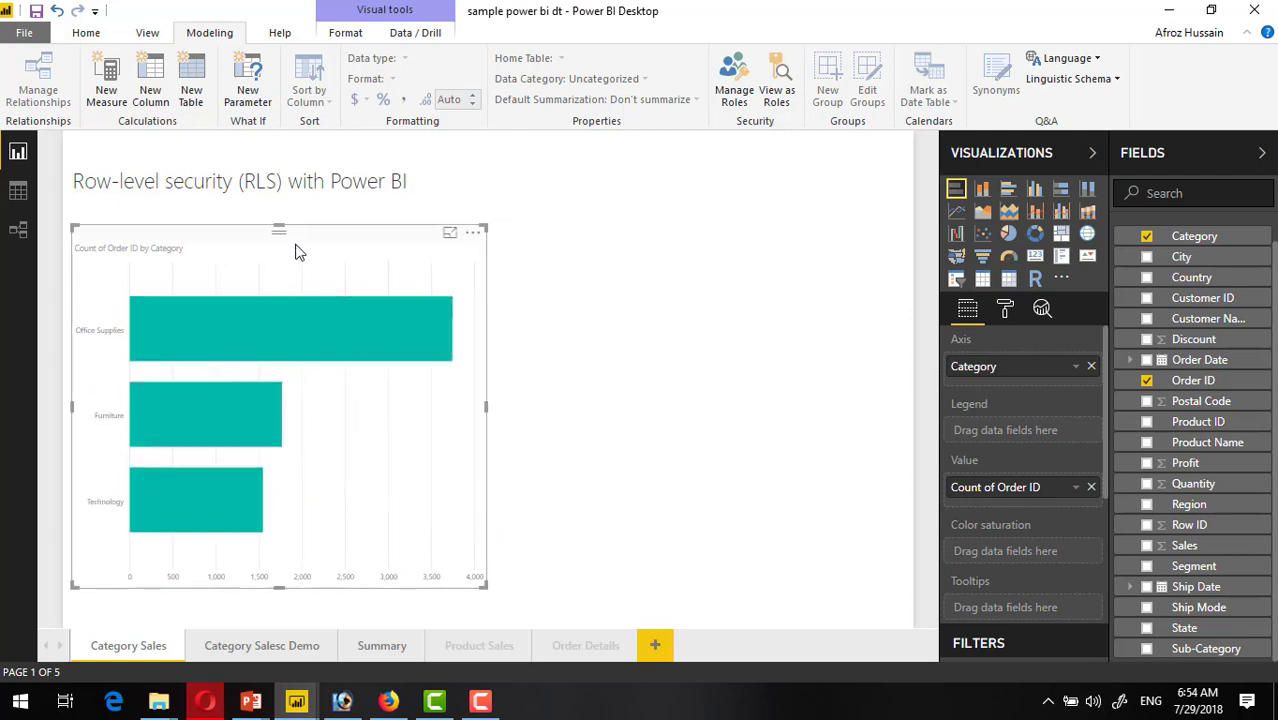
Raise the bar chart's Y-axis label text size to 13
left_click(1005, 308)
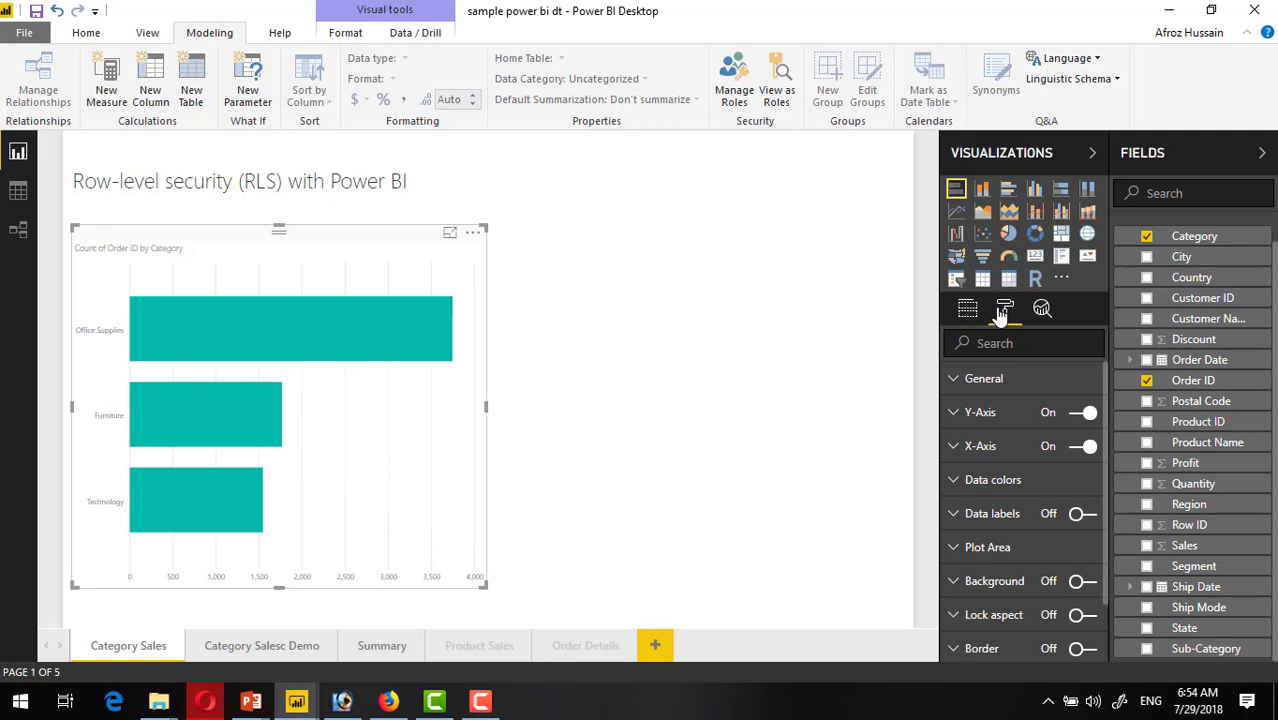
left_click(980, 412)
left_click(1086, 509)
left_click(1086, 509)
left_click(650, 406)
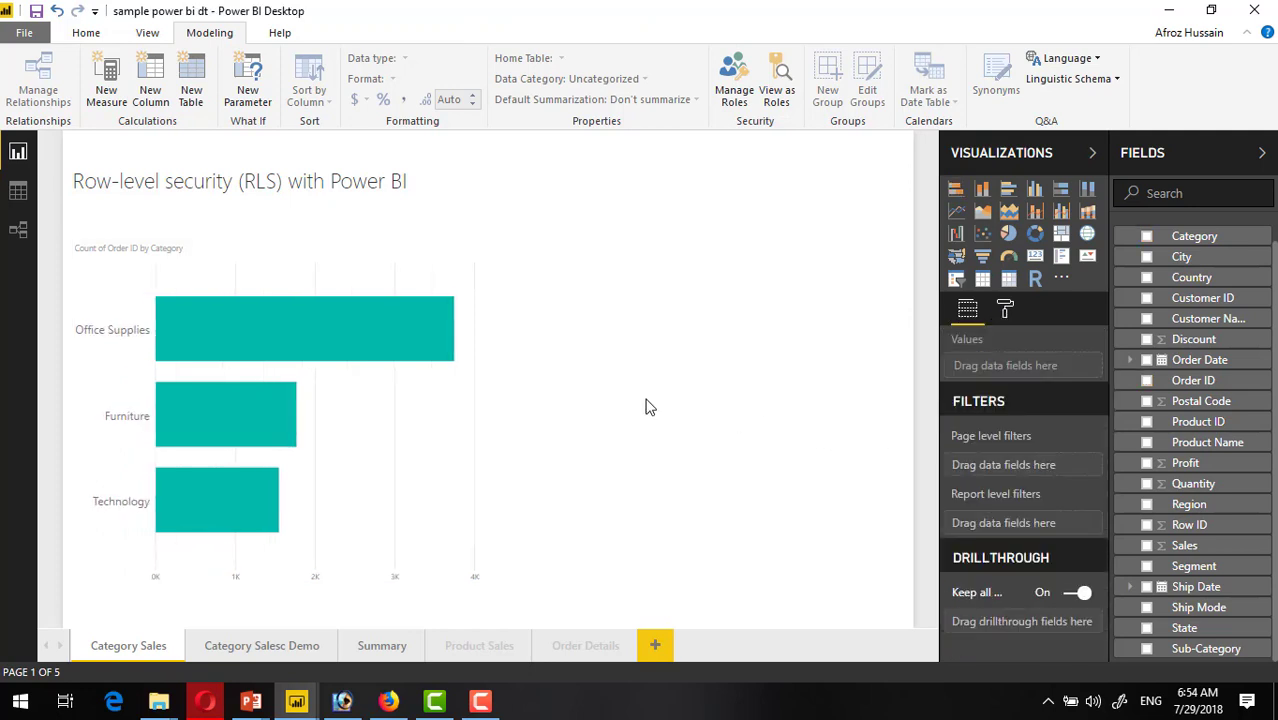
mouse_move(217, 326)
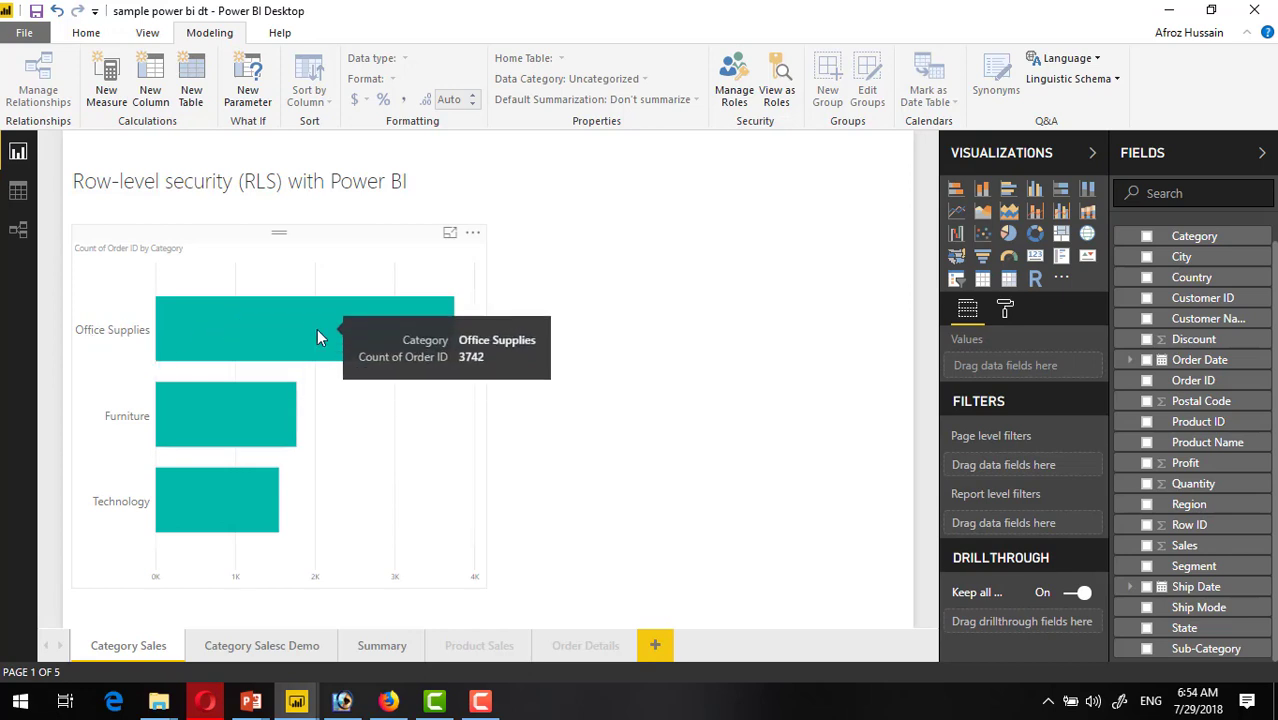
mouse_move(214, 427)
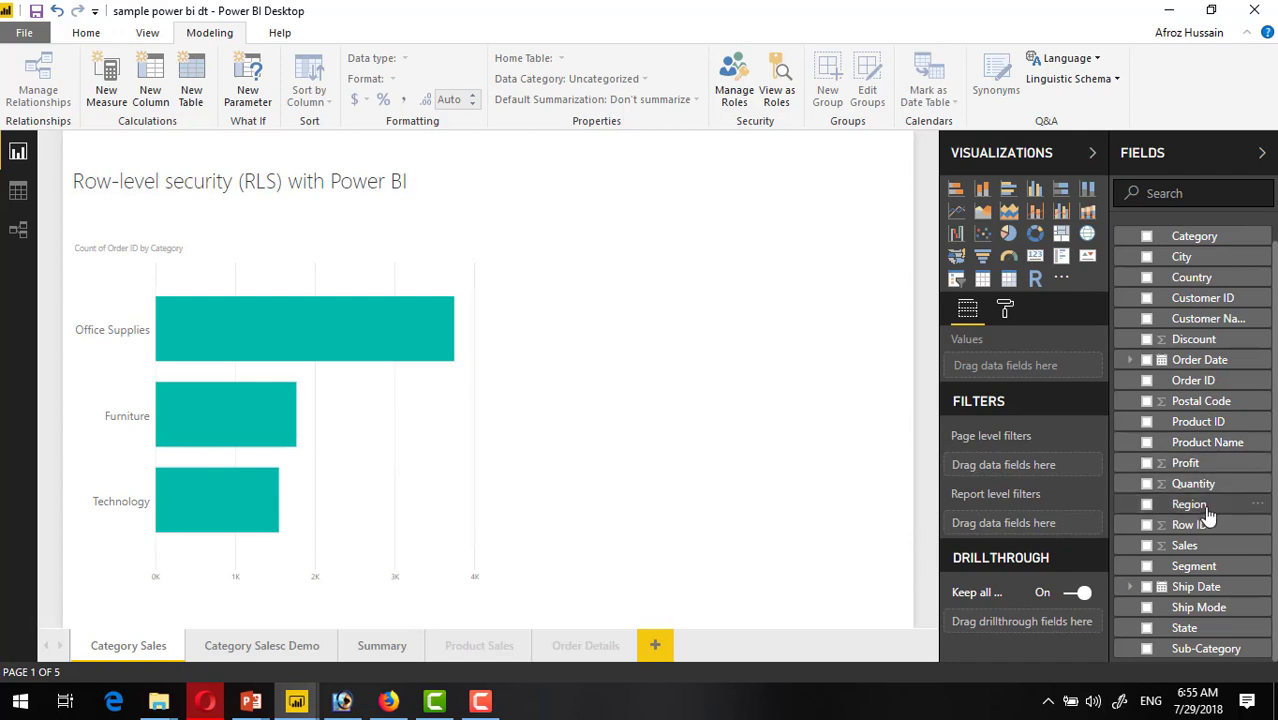
Create a table visual with Product ID, Product Name, Sales and Quantity
scroll(1185, 418, "up", 1)
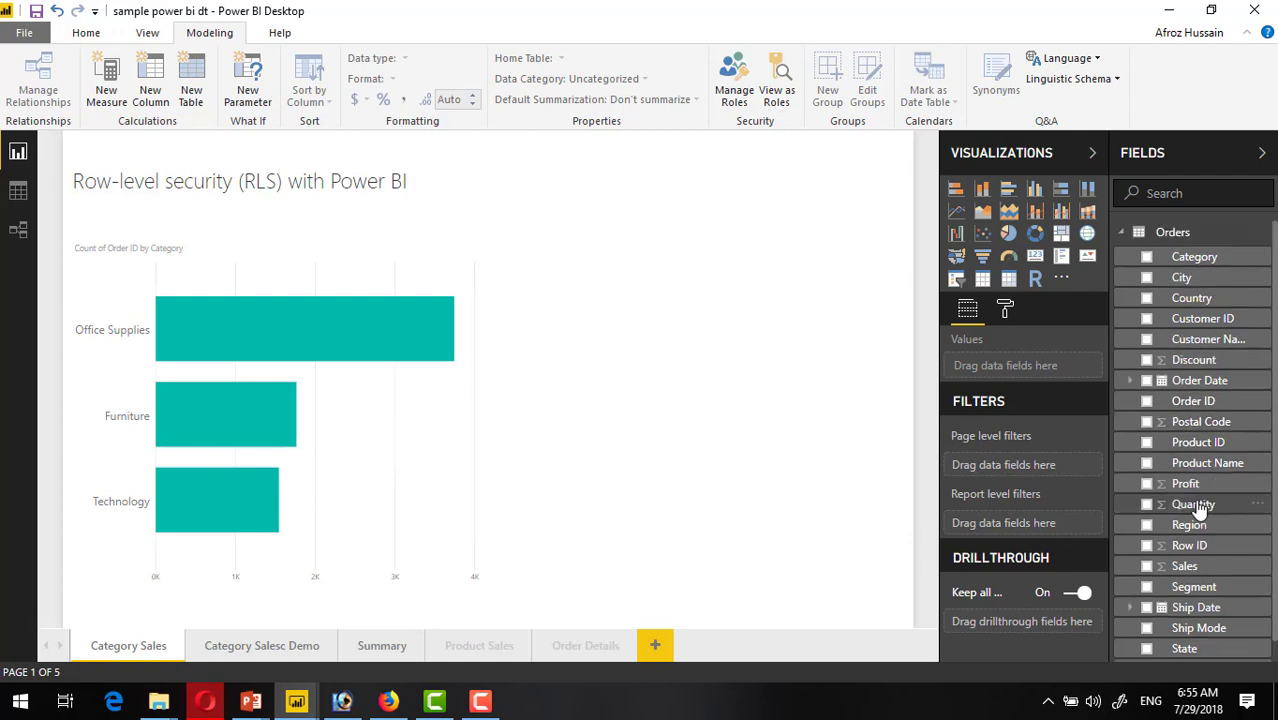
left_click(1148, 444)
left_click(1147, 464)
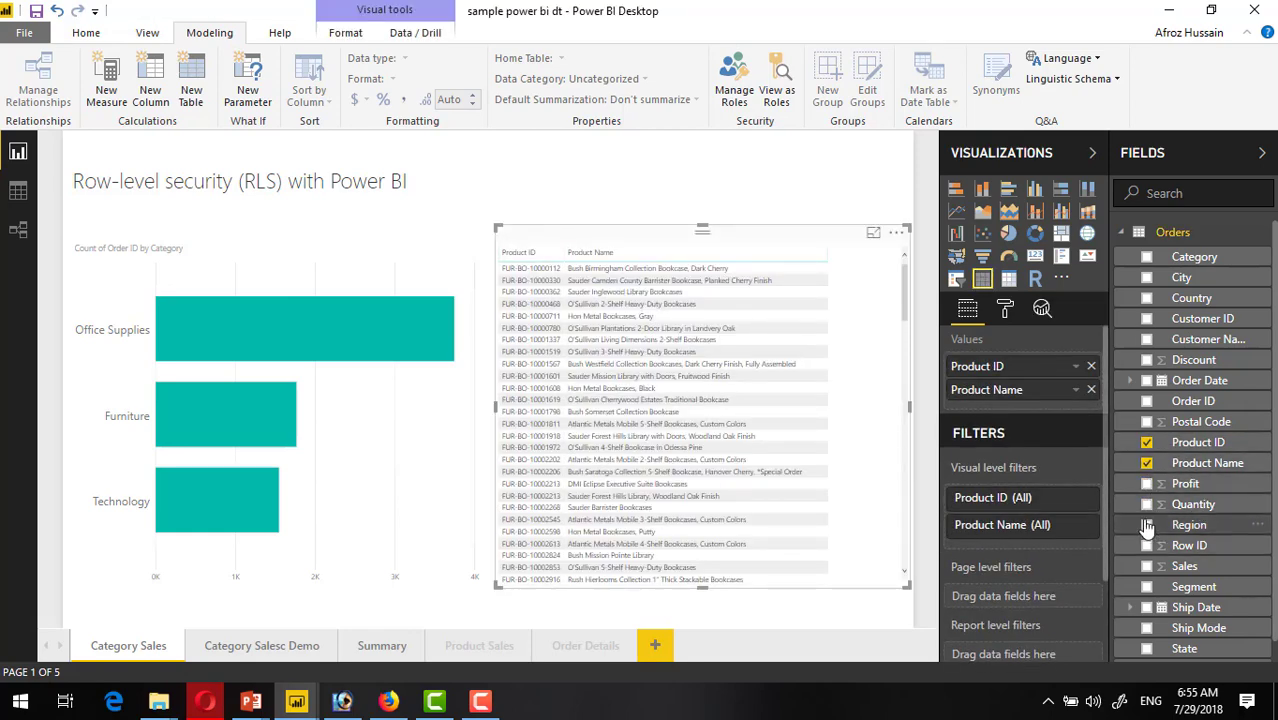
left_click(1147, 566)
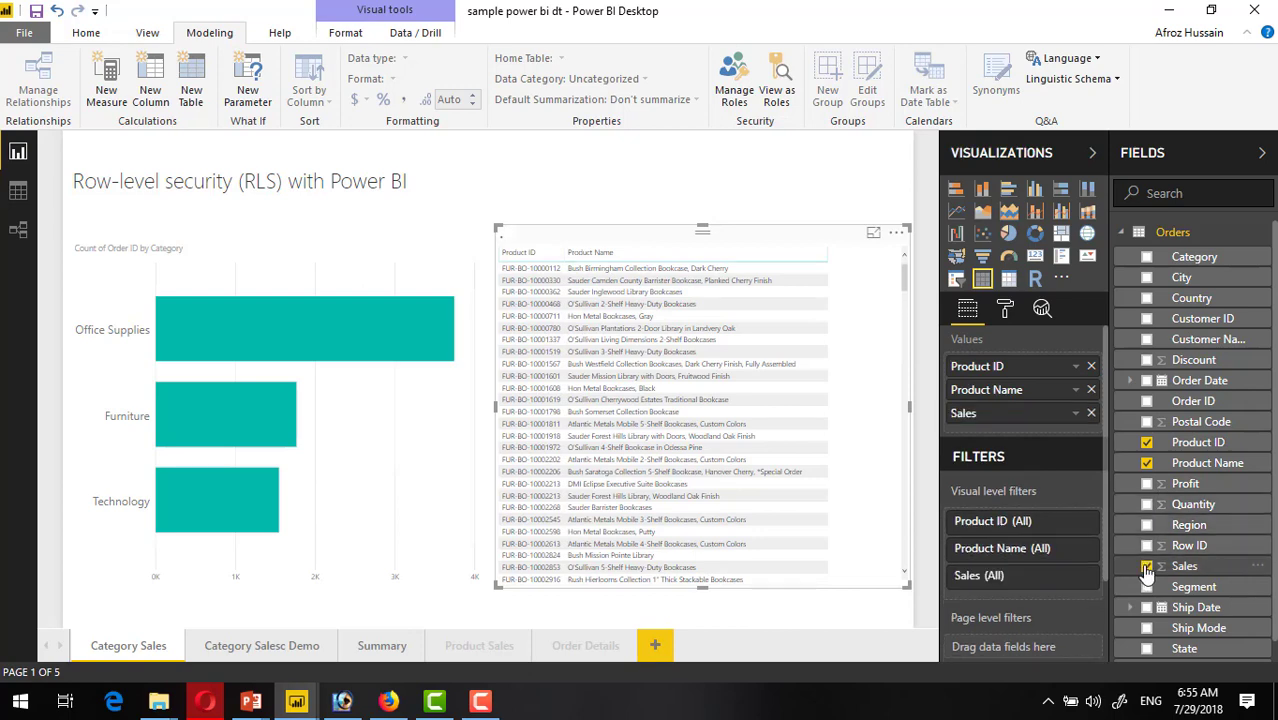
left_click(1147, 505)
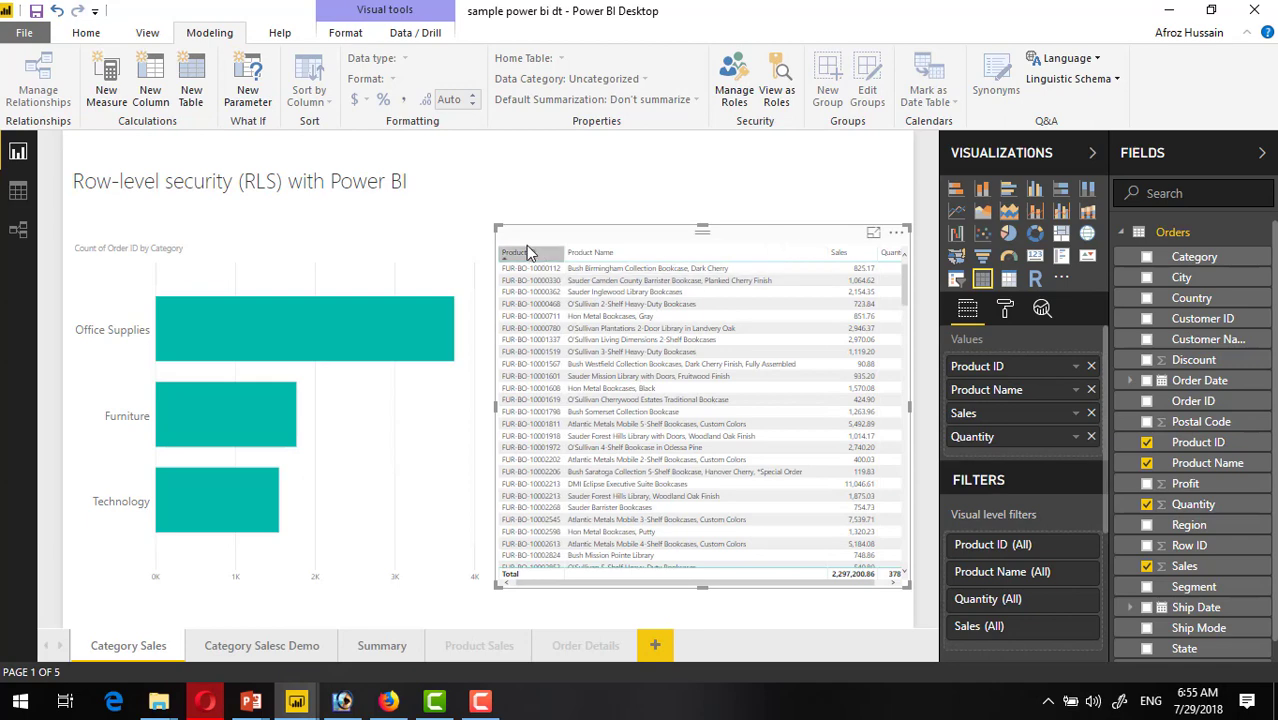
Narrow the bar chart, then move and widen the product table beside it
left_click(430, 238)
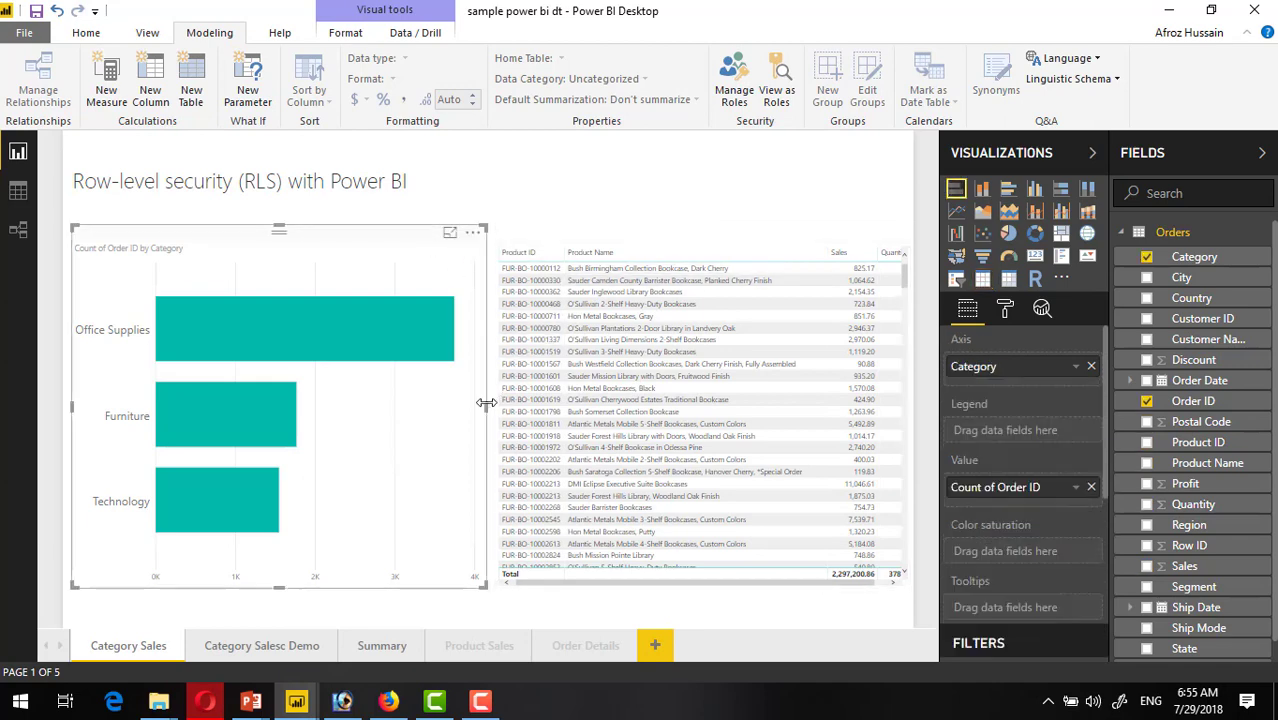
left_click_drag(486, 407, 433, 407)
left_click_drag(517, 236, 456, 231)
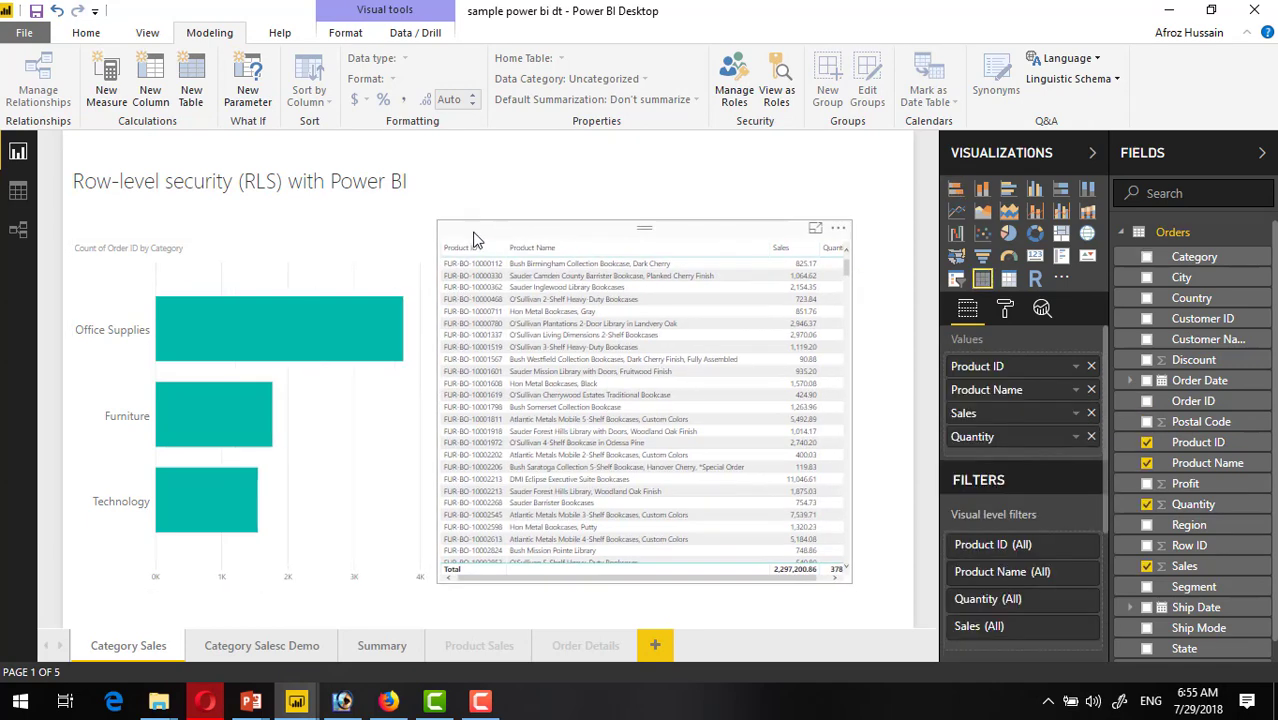
left_click_drag(855, 405, 897, 405)
left_click_drag(802, 254, 798, 263)
left_click(775, 186)
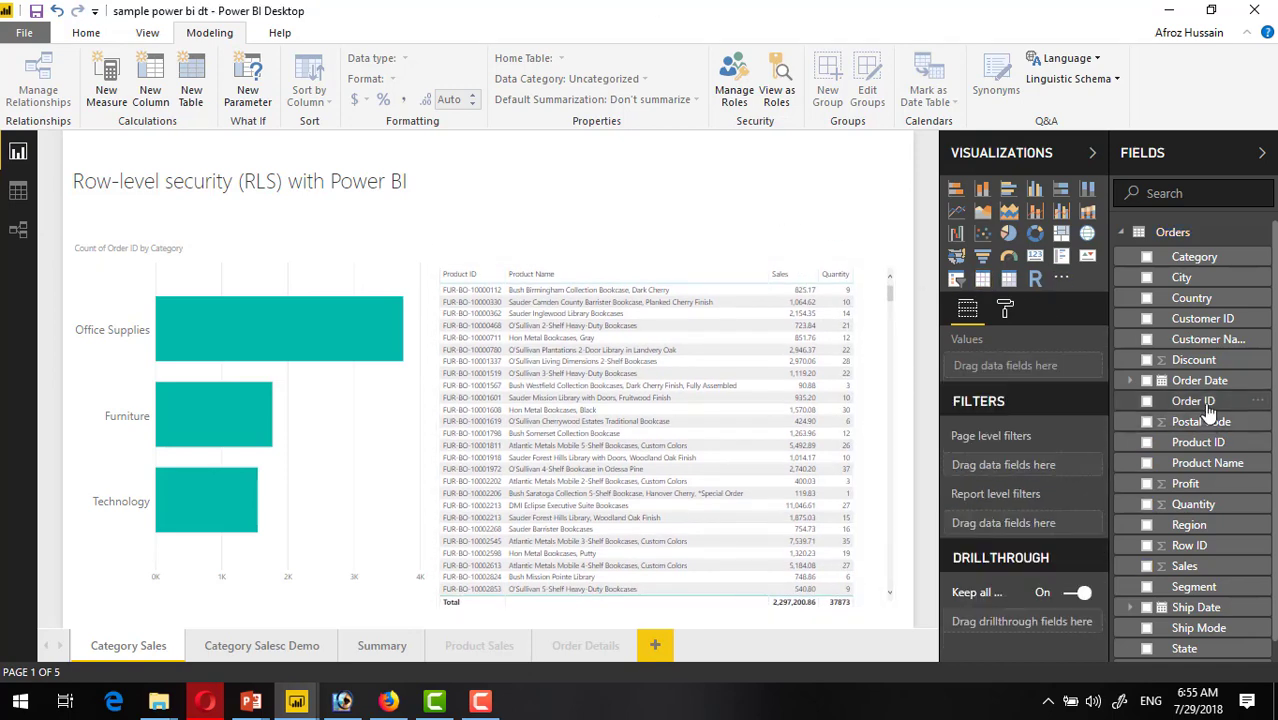
Add a card showing the distinct count of Order ID (5009) and narrow it
left_click(1147, 401)
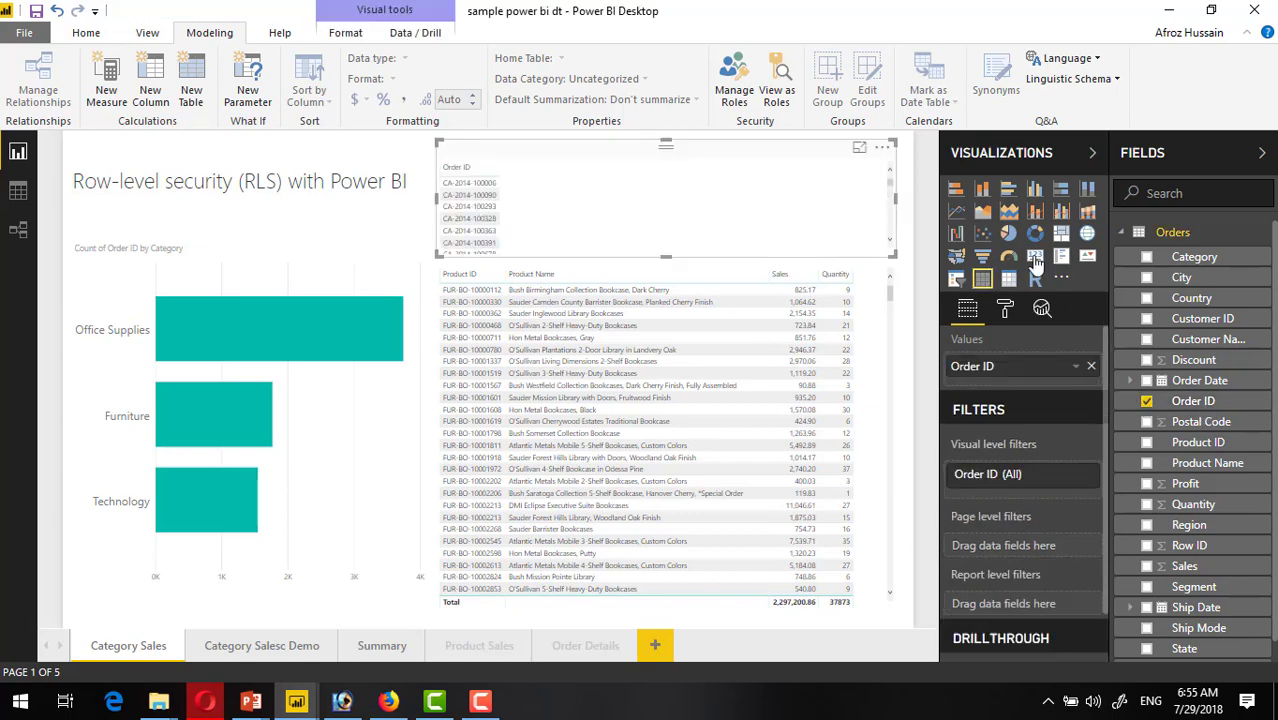
left_click(1036, 257)
left_click(1076, 366)
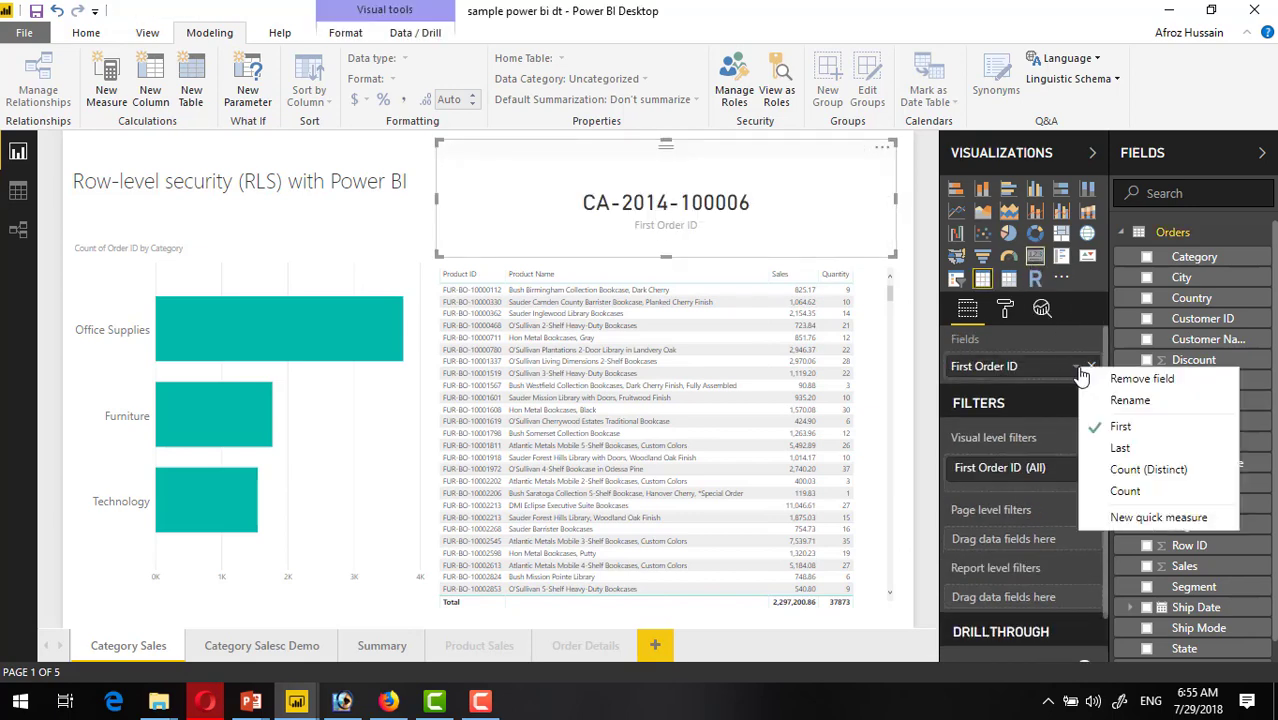
left_click(1132, 472)
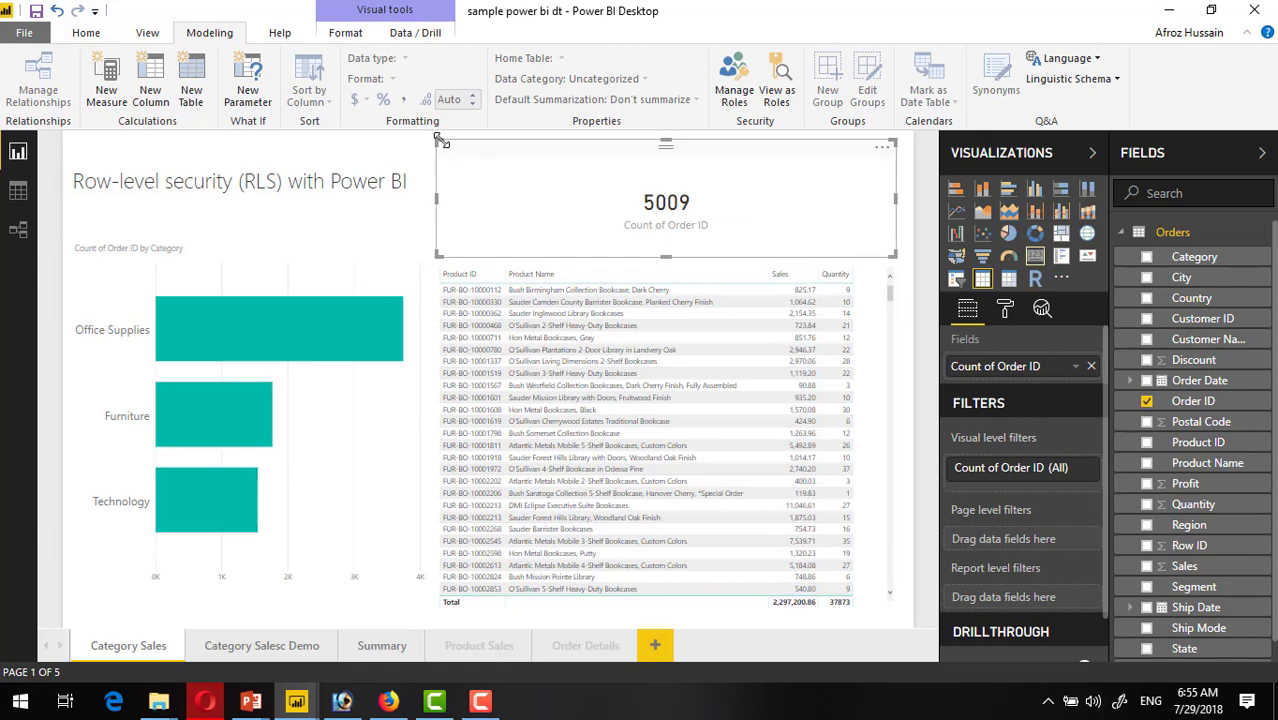
left_click_drag(437, 143, 704, 150)
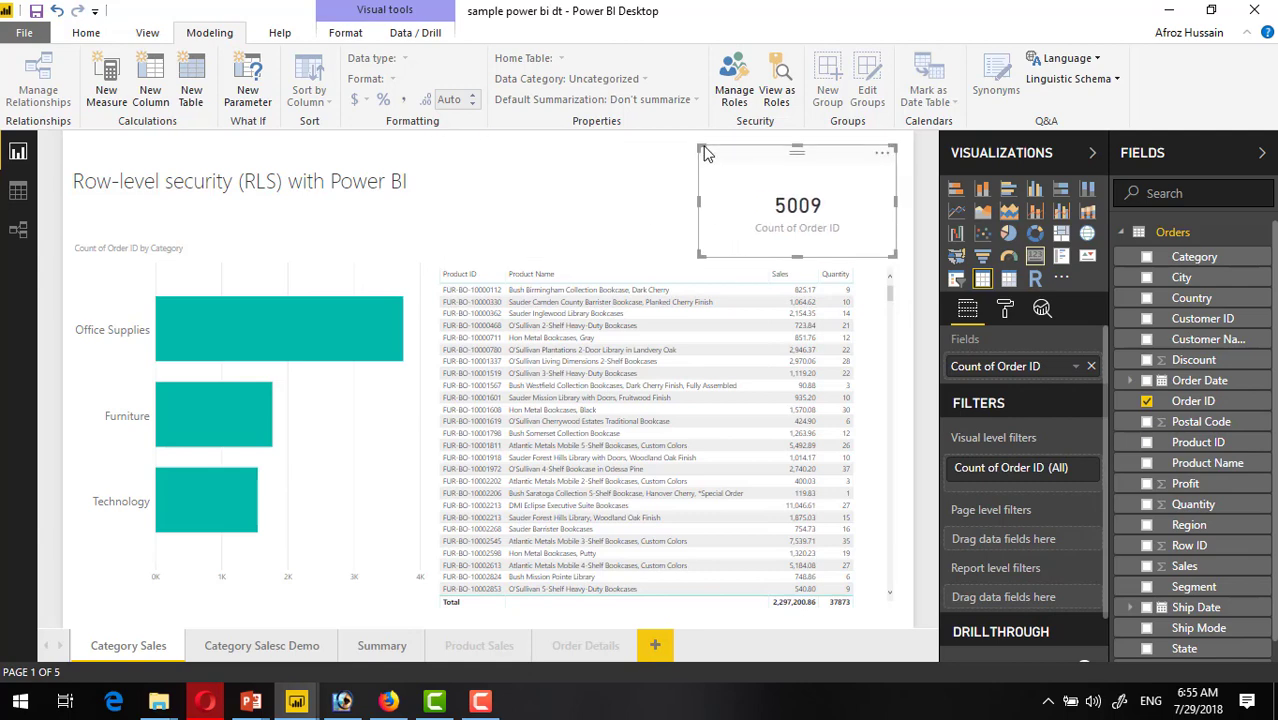
Cross-filter by Office Supplies, Furniture and Technology bars, then clear the selection
left_click(334, 325)
left_click(334, 325)
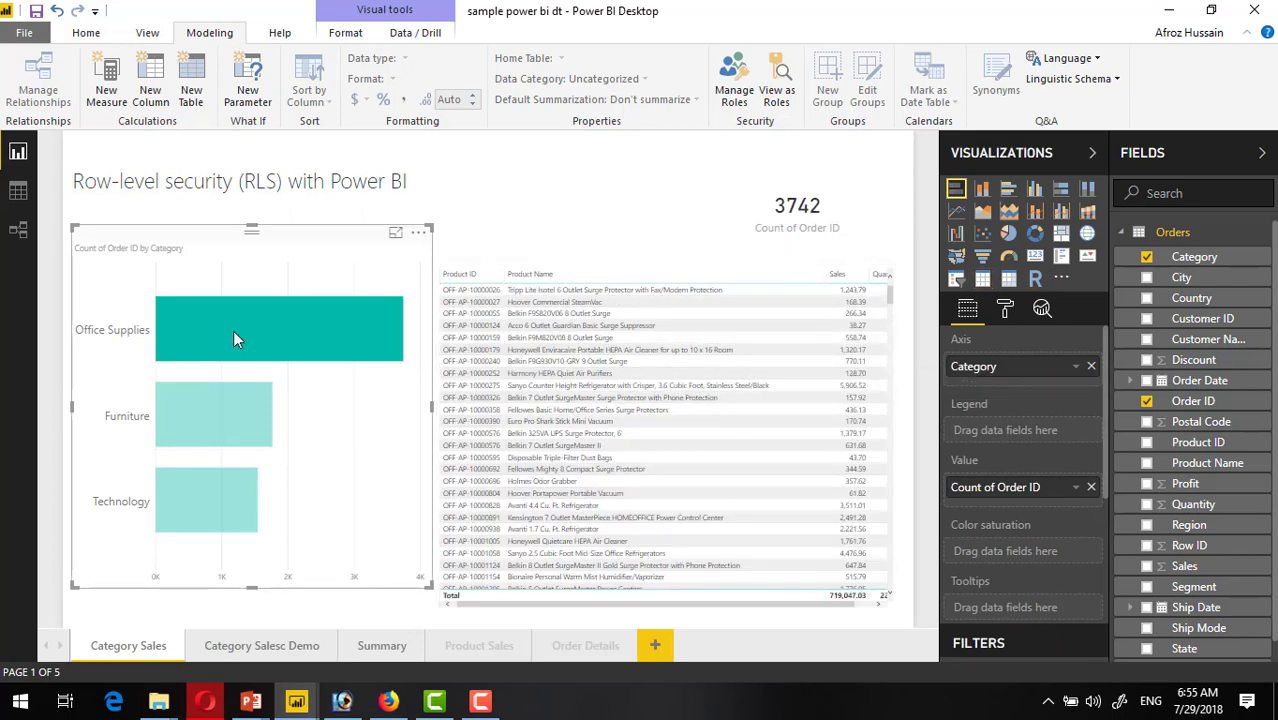
left_click(198, 433)
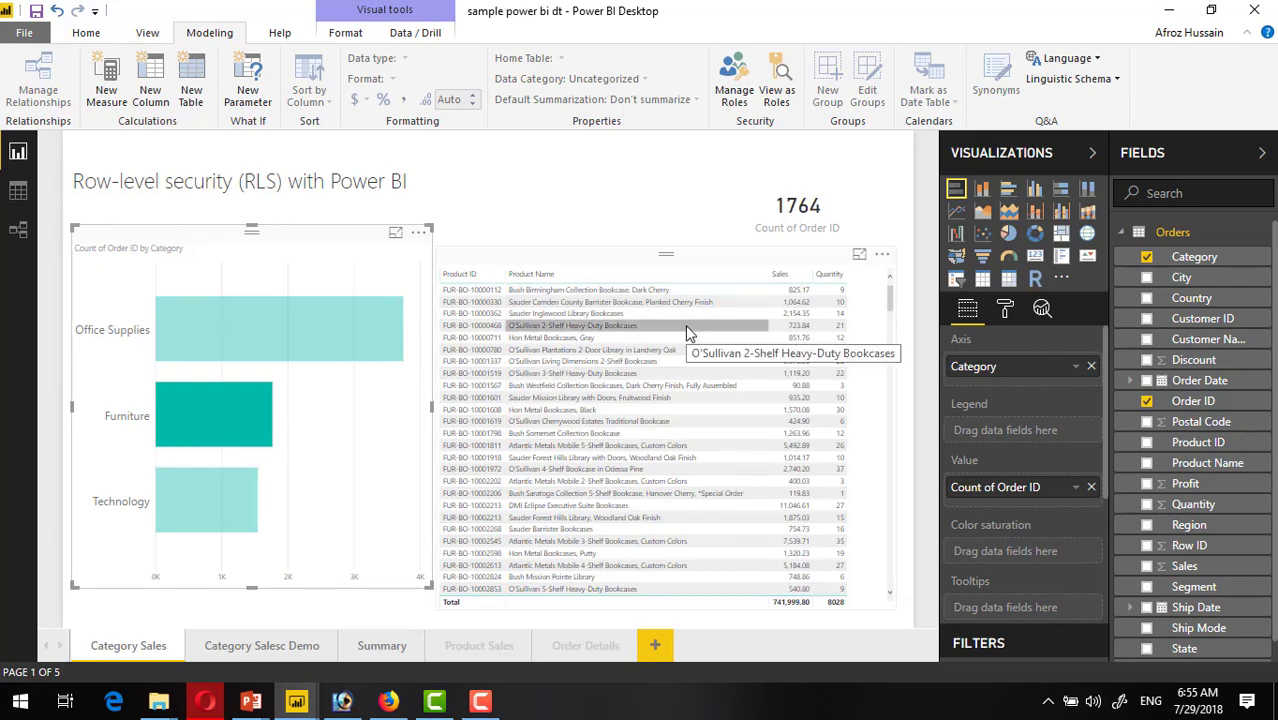
left_click(204, 502)
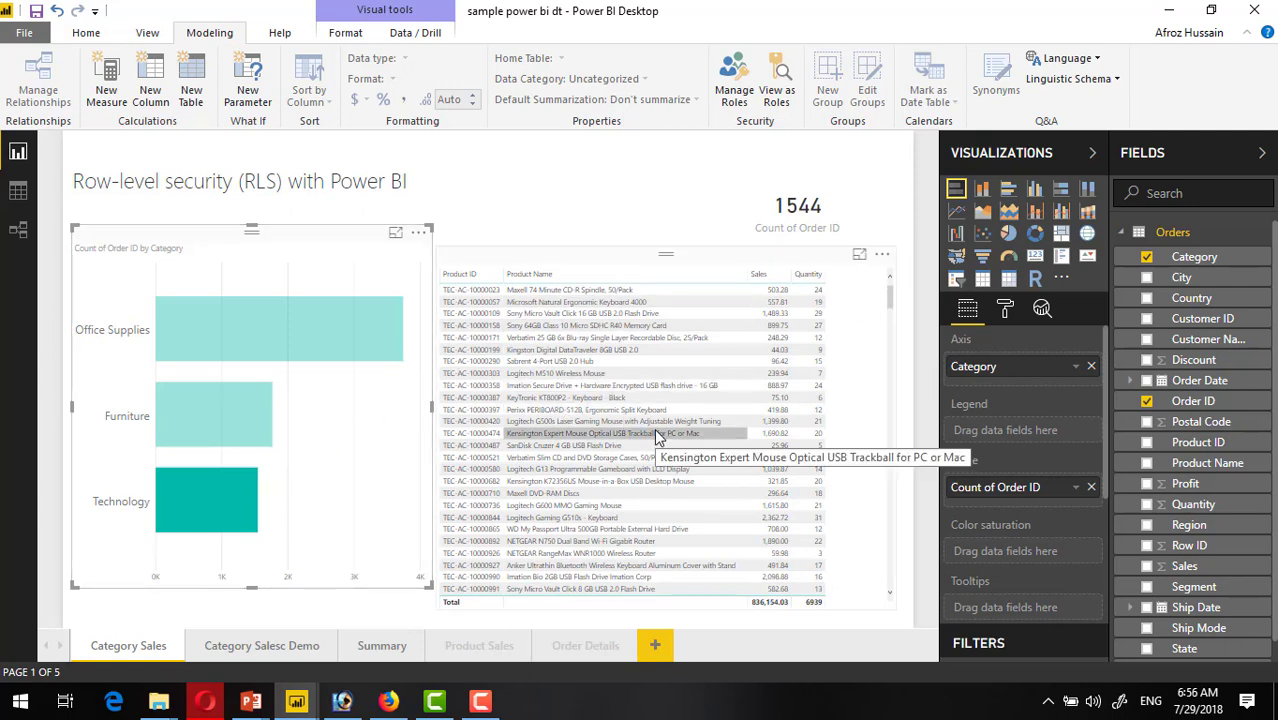
left_click(188, 488)
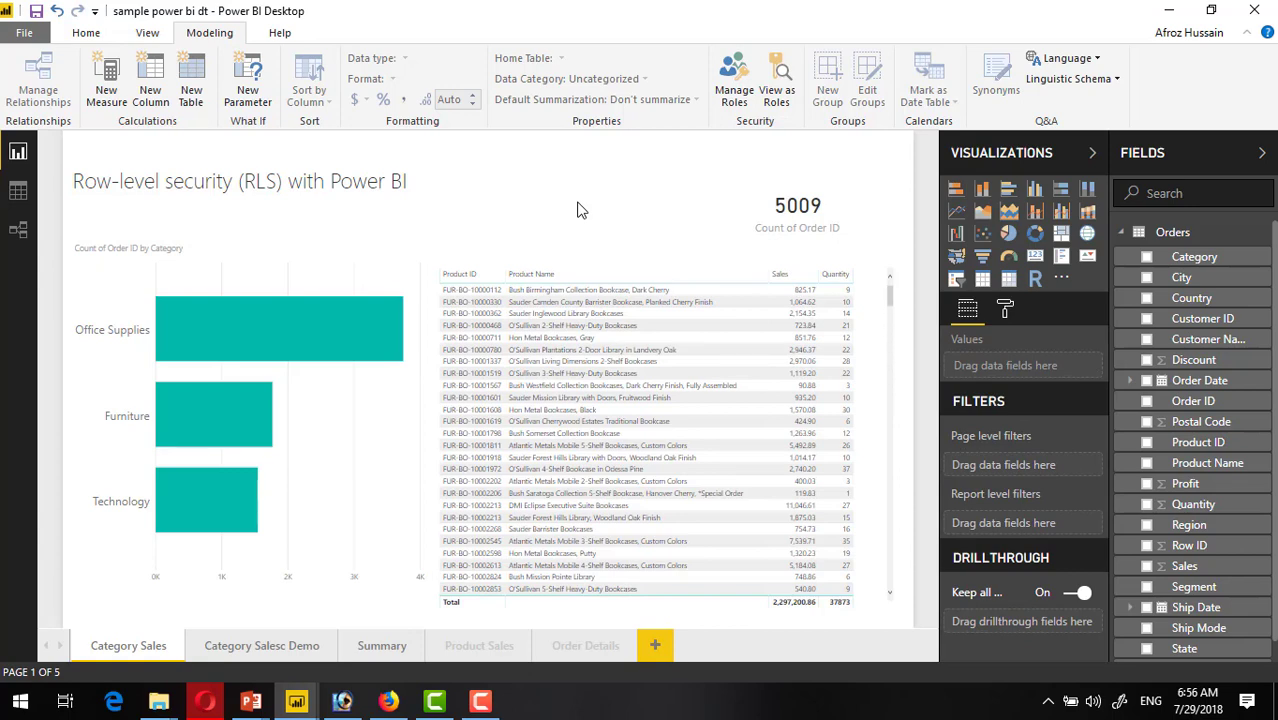
left_click(99, 35)
left_click(147, 38)
Create a new security role named Technology Manager in Manage roles
left_click(203, 38)
left_click(752, 112)
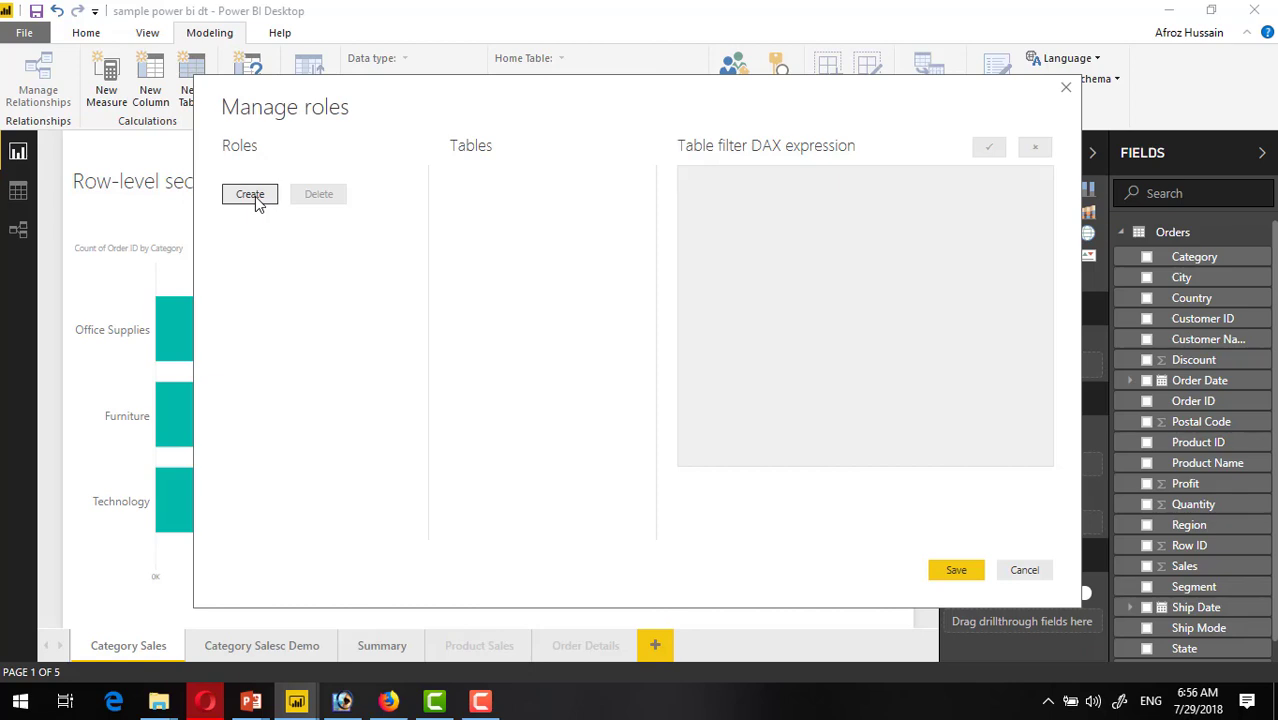
left_click(256, 198)
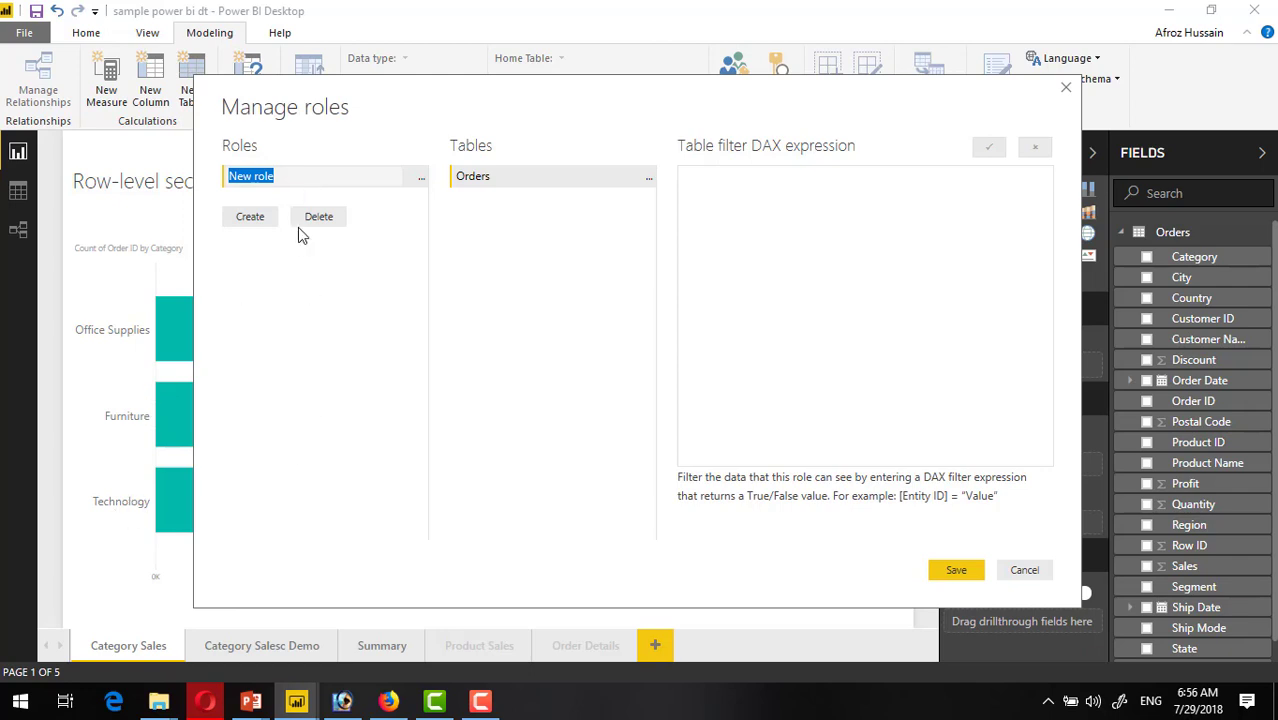
type("Technology Manager")
left_click(586, 260)
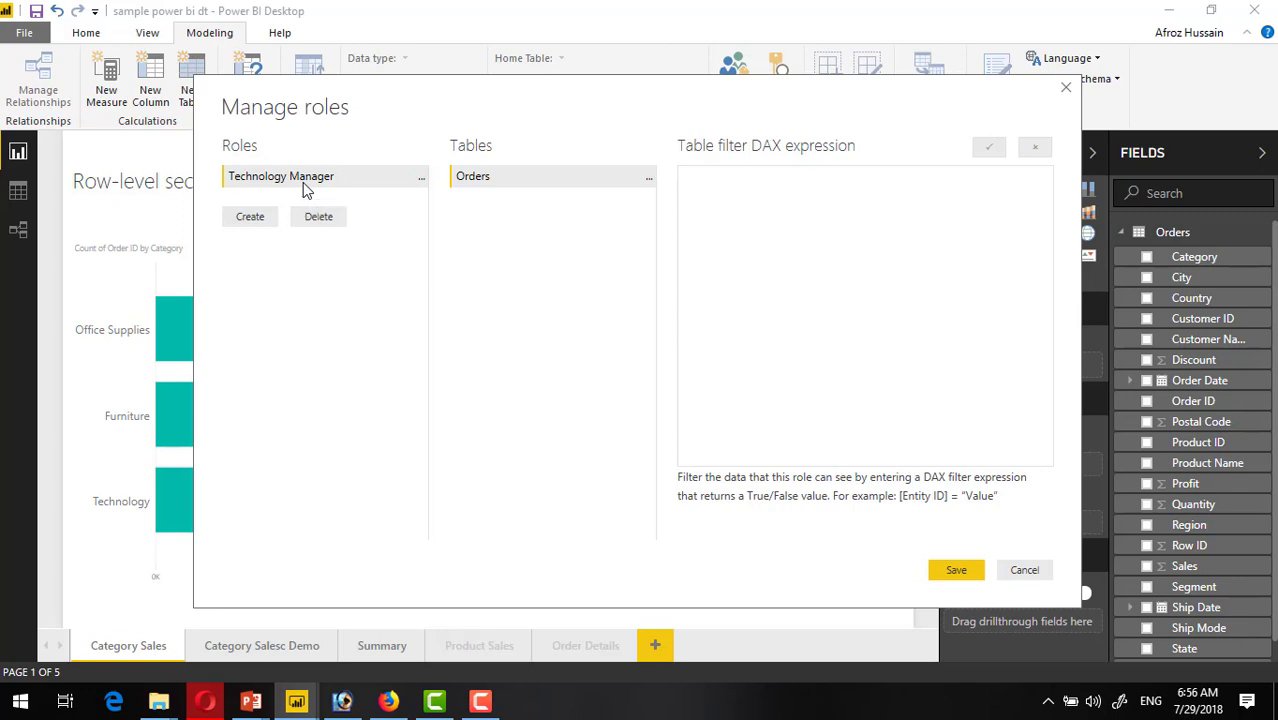
Filter the Orders table for Technology Manager to [Category] = "Technology"
left_click(649, 183)
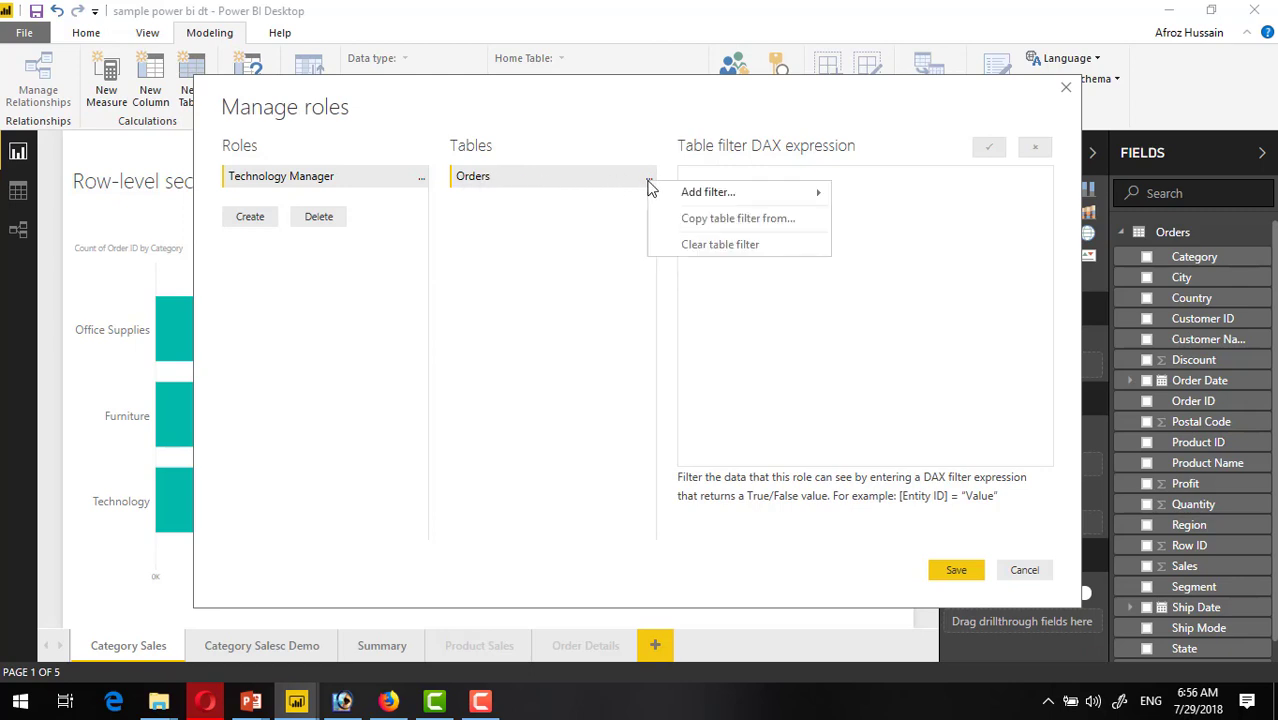
mouse_move(690, 200)
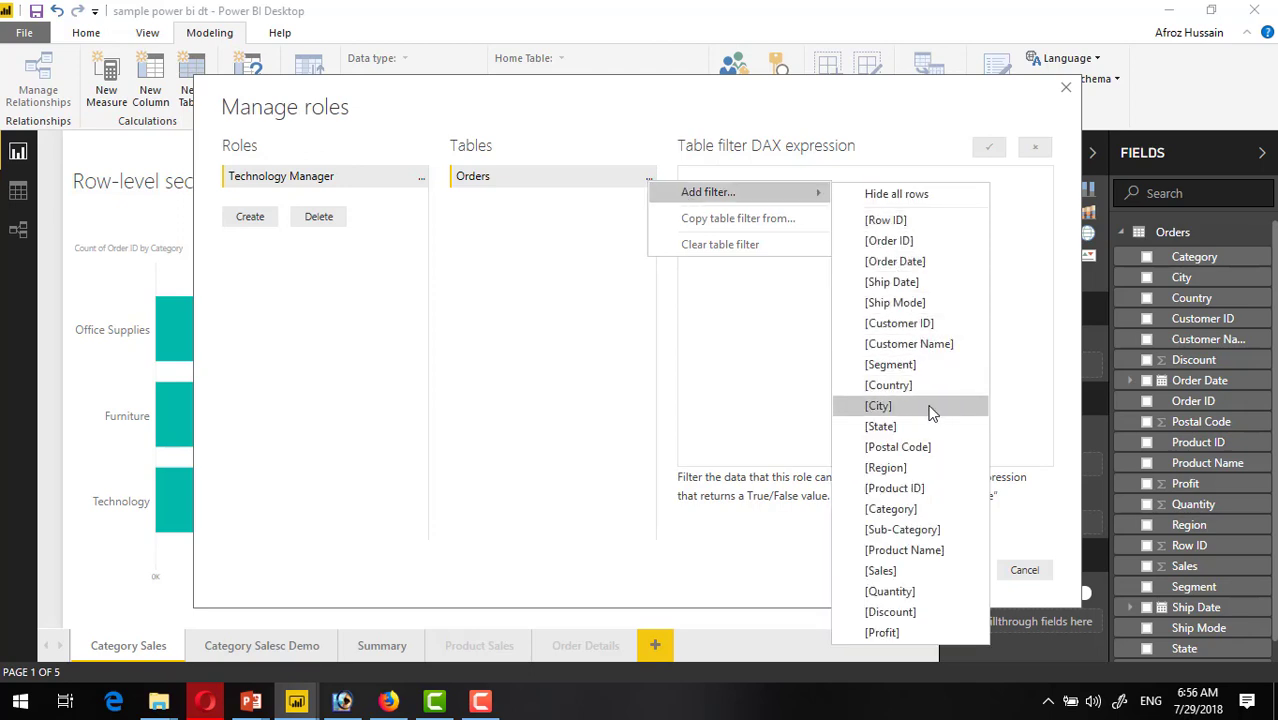
left_click(918, 508)
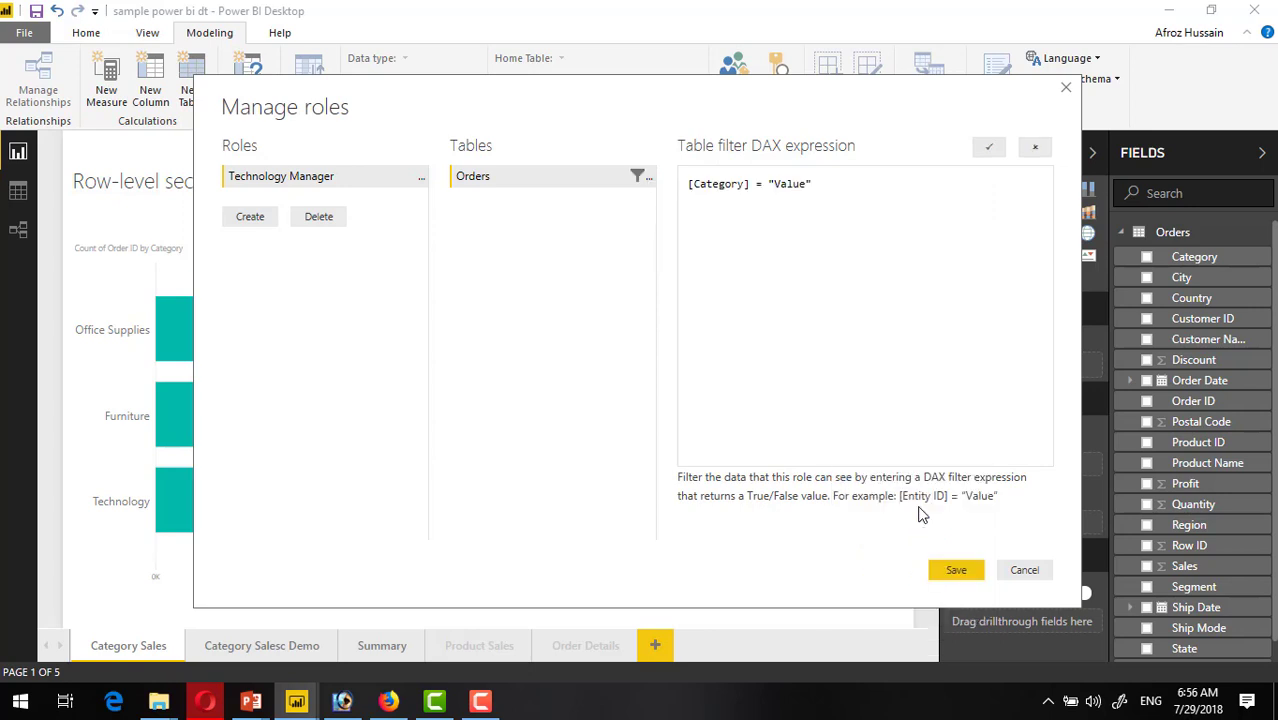
double_click(789, 185)
type("Technology")
Create another role in Manage roles and name it Furniture Manager
left_click(265, 222)
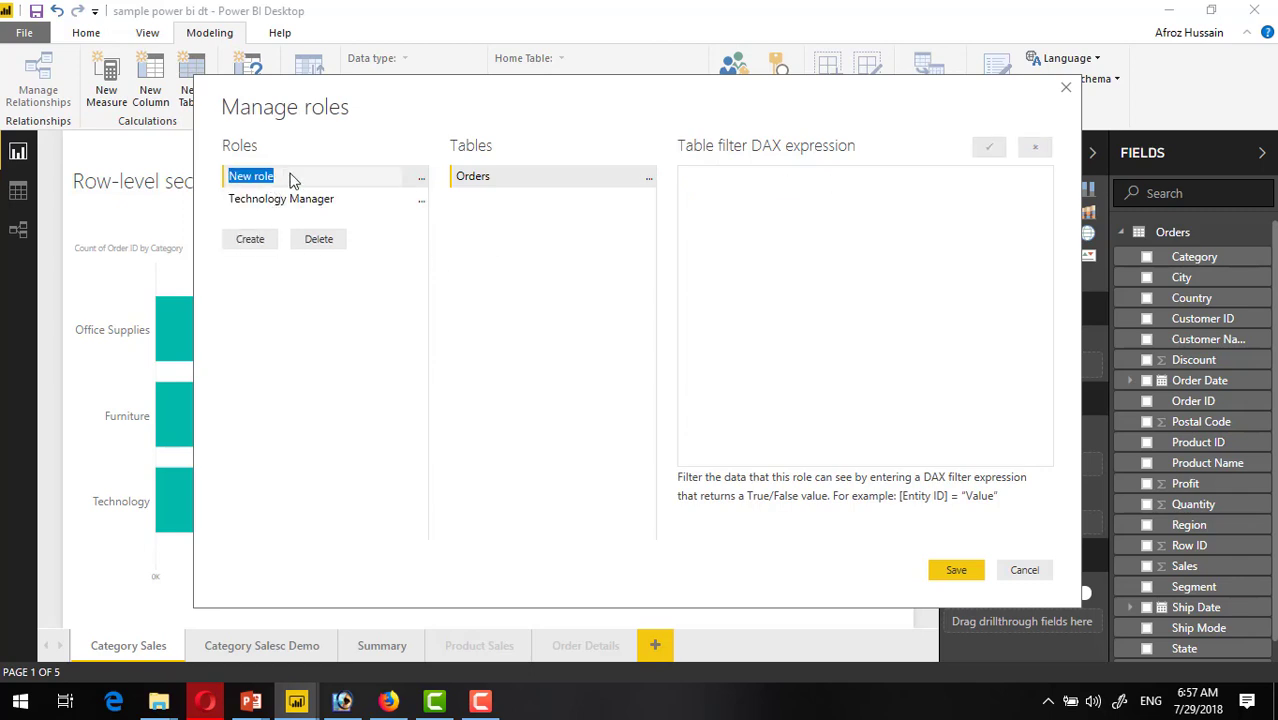
type("Furniture Manager")
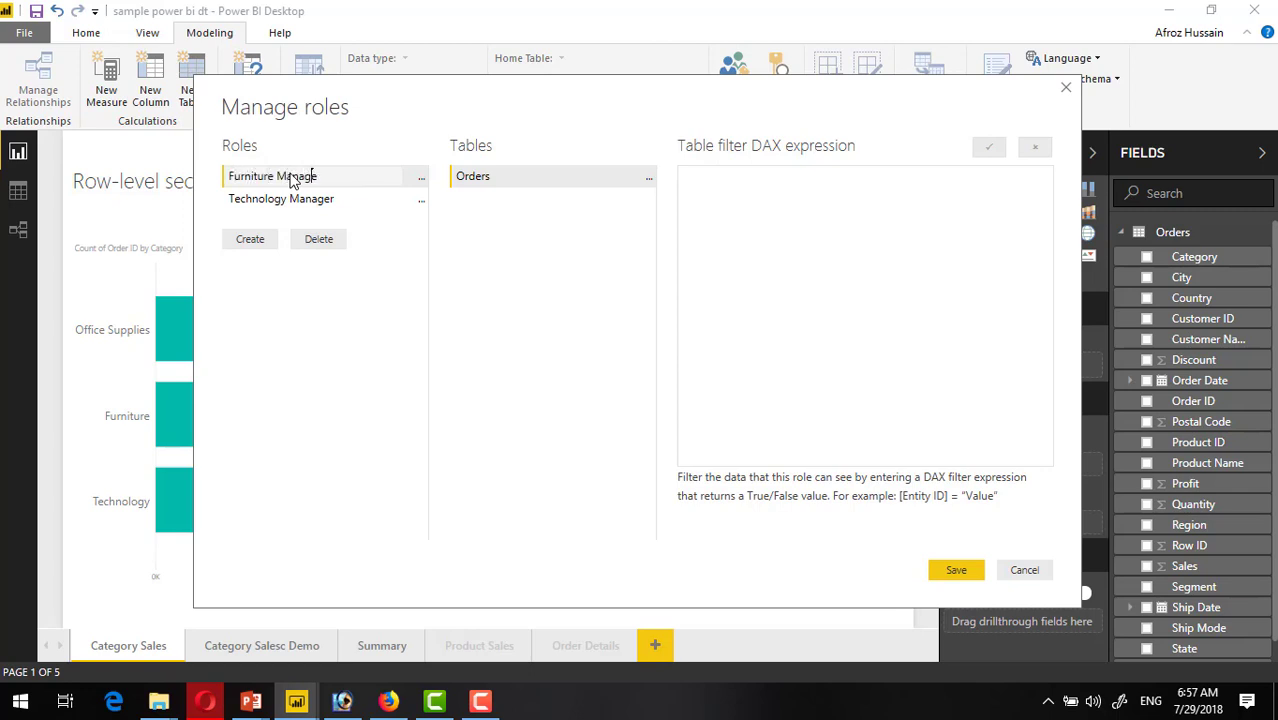
Filter Orders for Furniture Manager to [Category] = "Furniture"
left_click(649, 182)
mouse_move(700, 192)
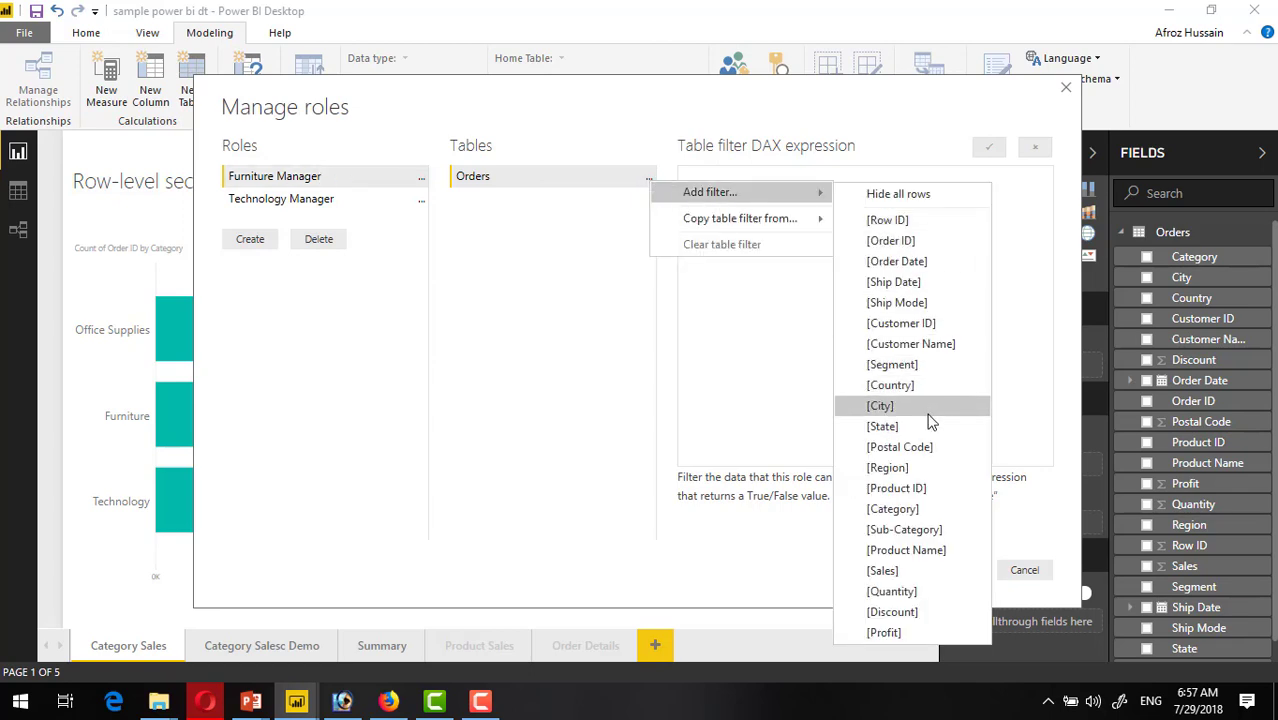
left_click(920, 509)
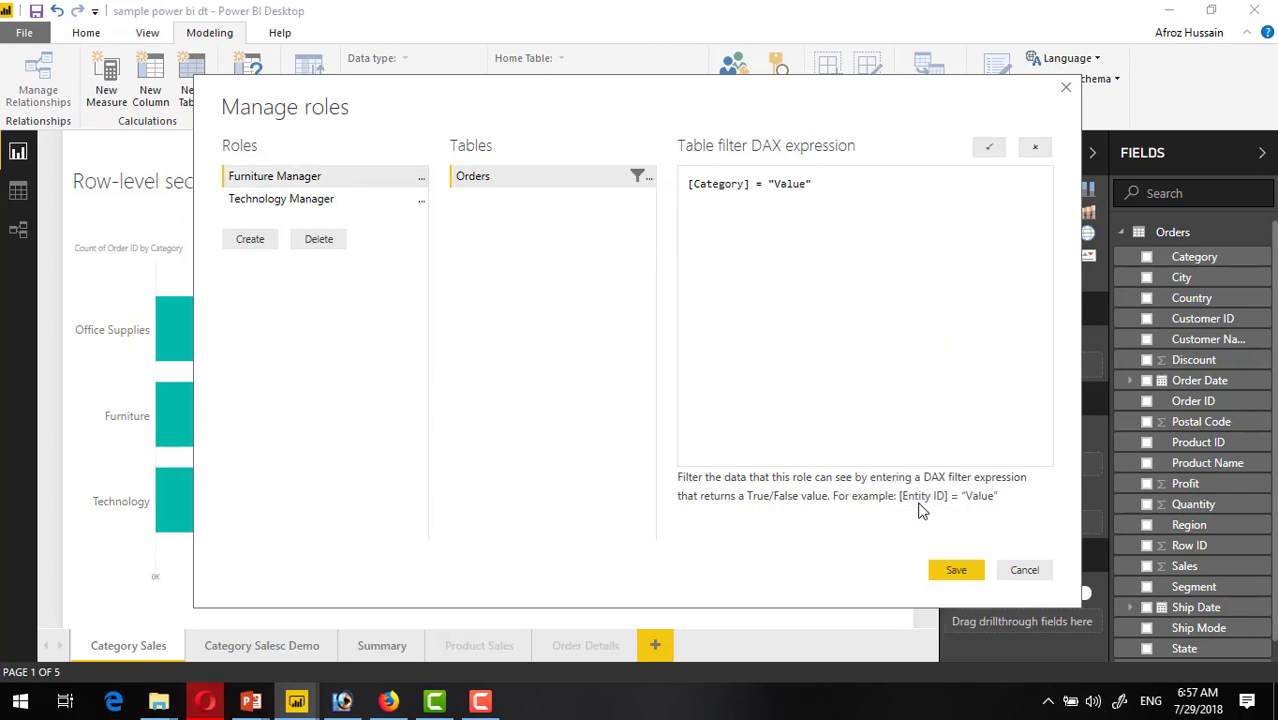
double_click(787, 187)
type("Furniture")
Create an Office Manager role with an Orders filter [Category] = "Office Manager"
left_click(262, 243)
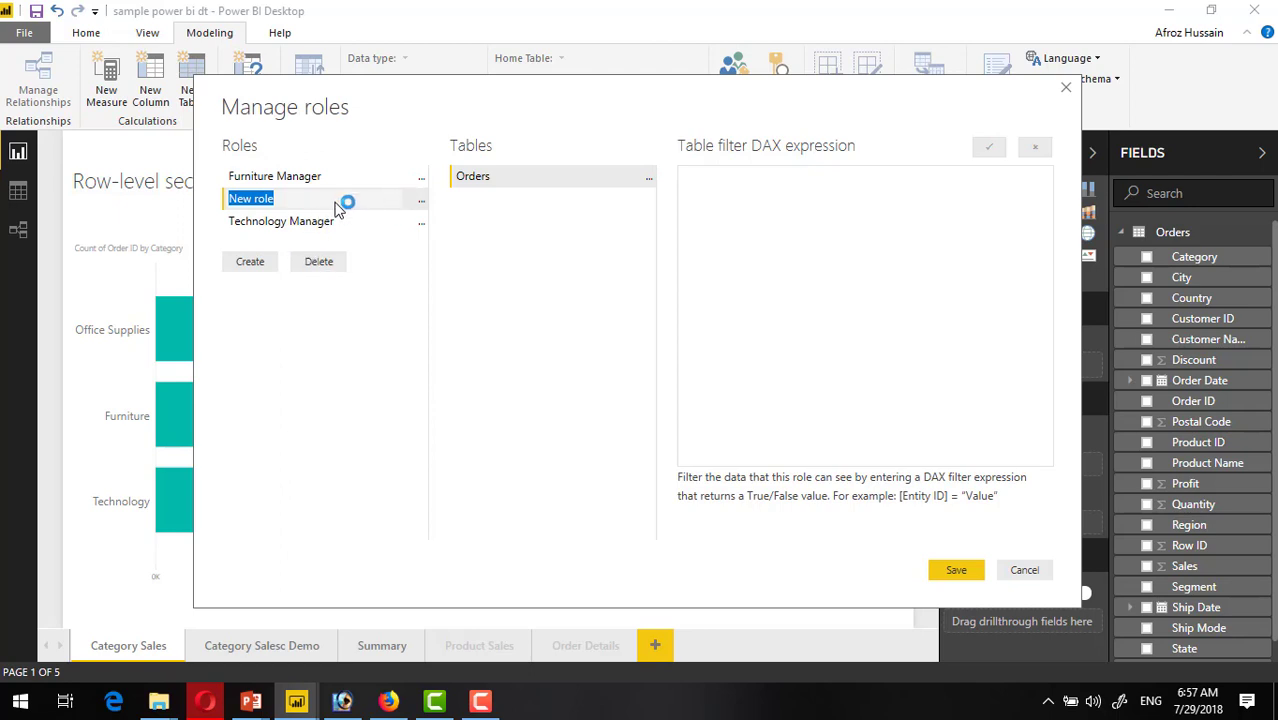
type("Office Manager")
key("Return")
left_click(648, 177)
mouse_move(731, 192)
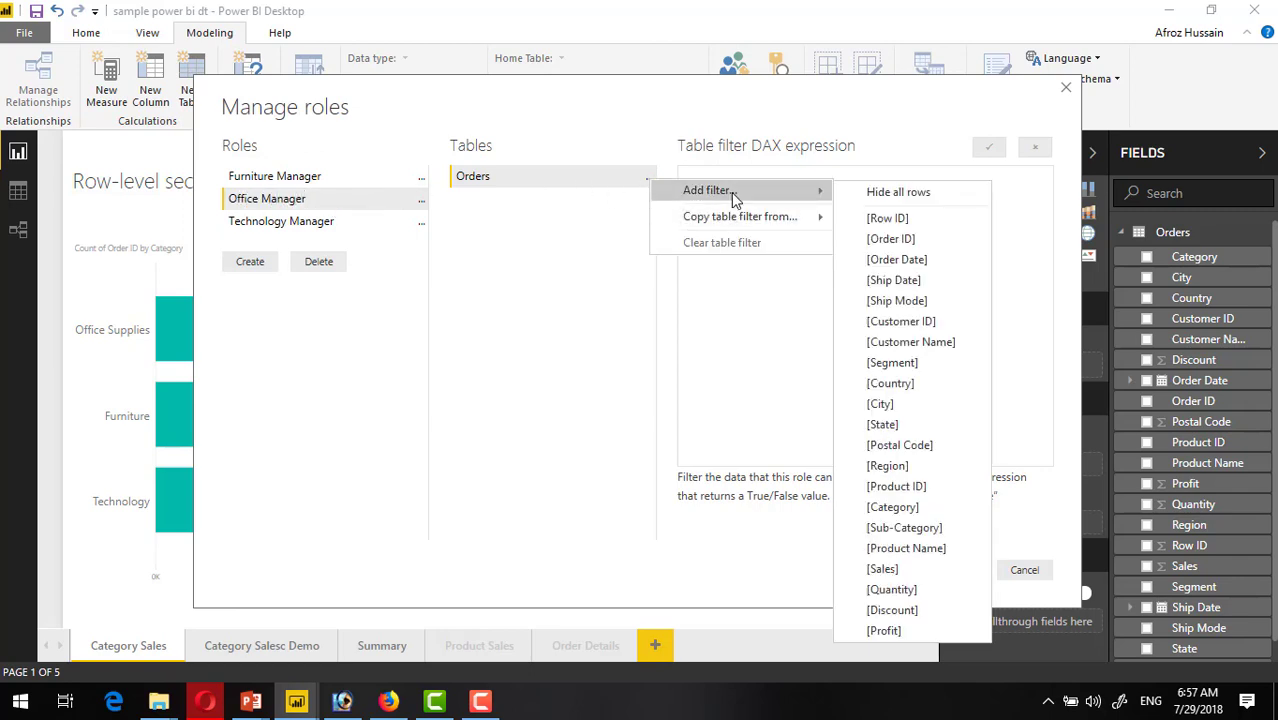
left_click(900, 507)
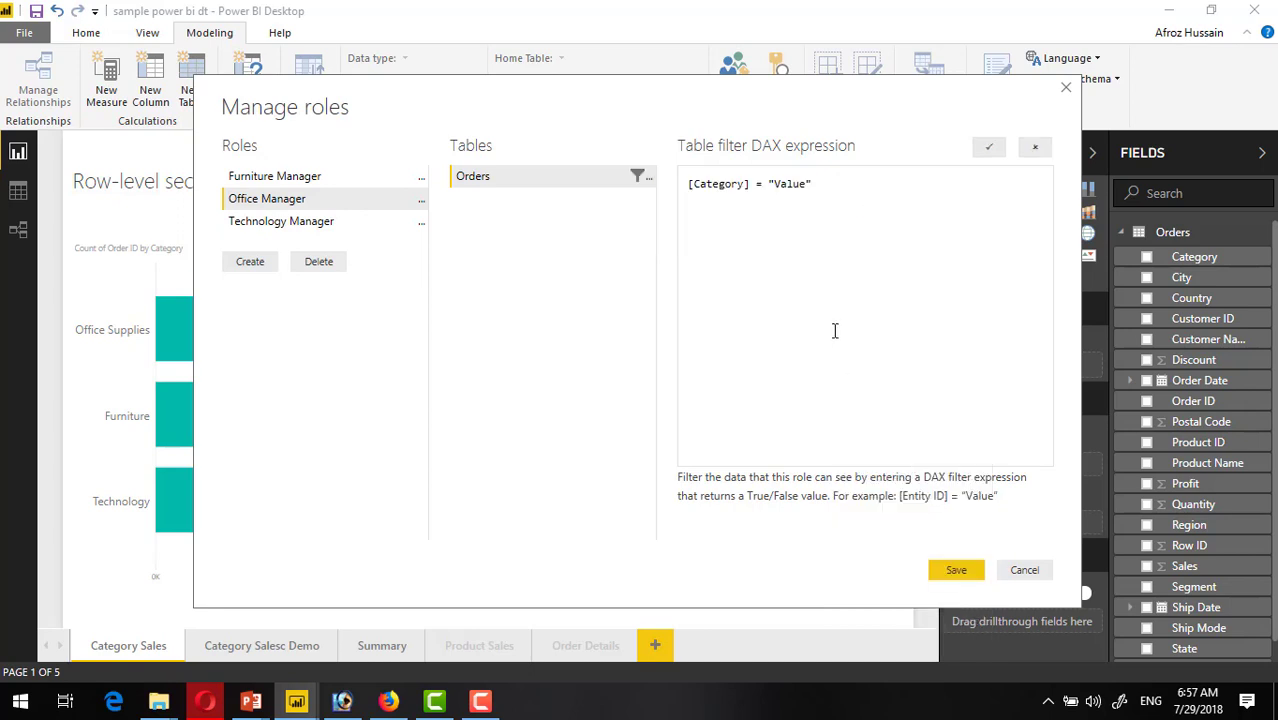
double_click(789, 186)
type("Office Manager")
Create a fourth role named Senior Manager
left_click(265, 266)
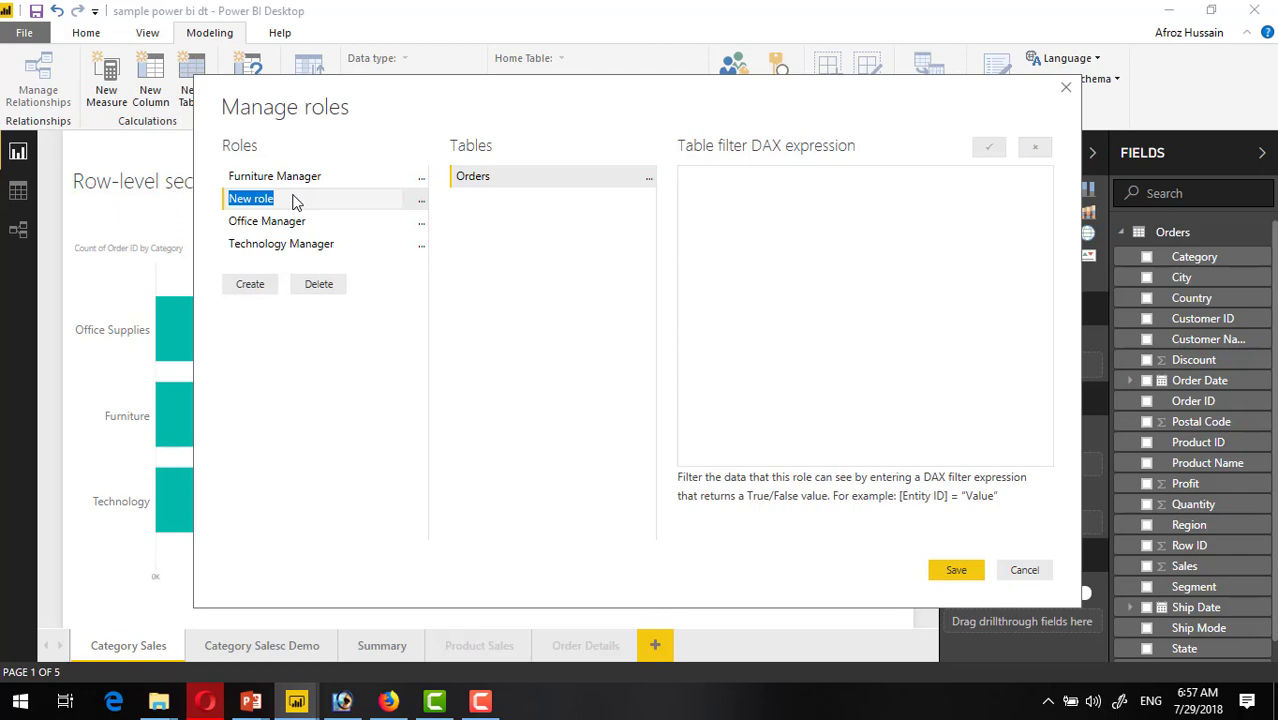
type("Senior Manager")
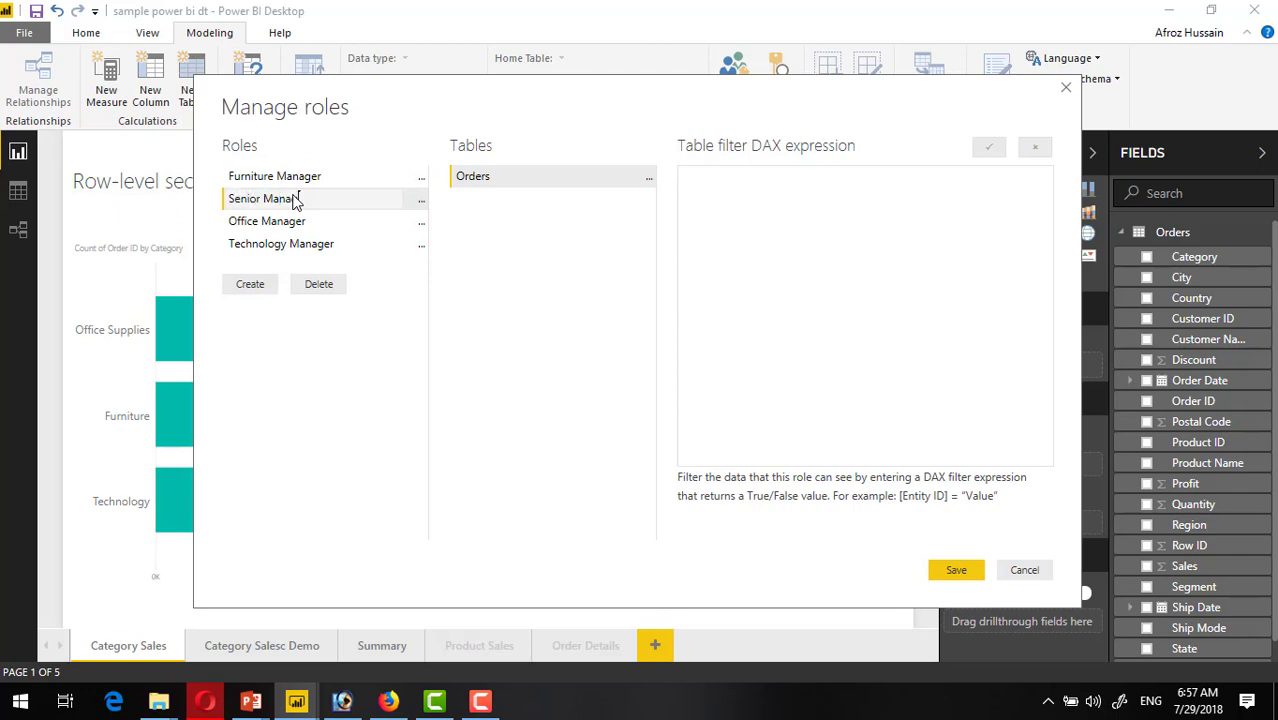
left_click(650, 180)
Filter Senior Manager to [Category] in {"Technology", "Furniture"} and save the roles
mouse_move(702, 195)
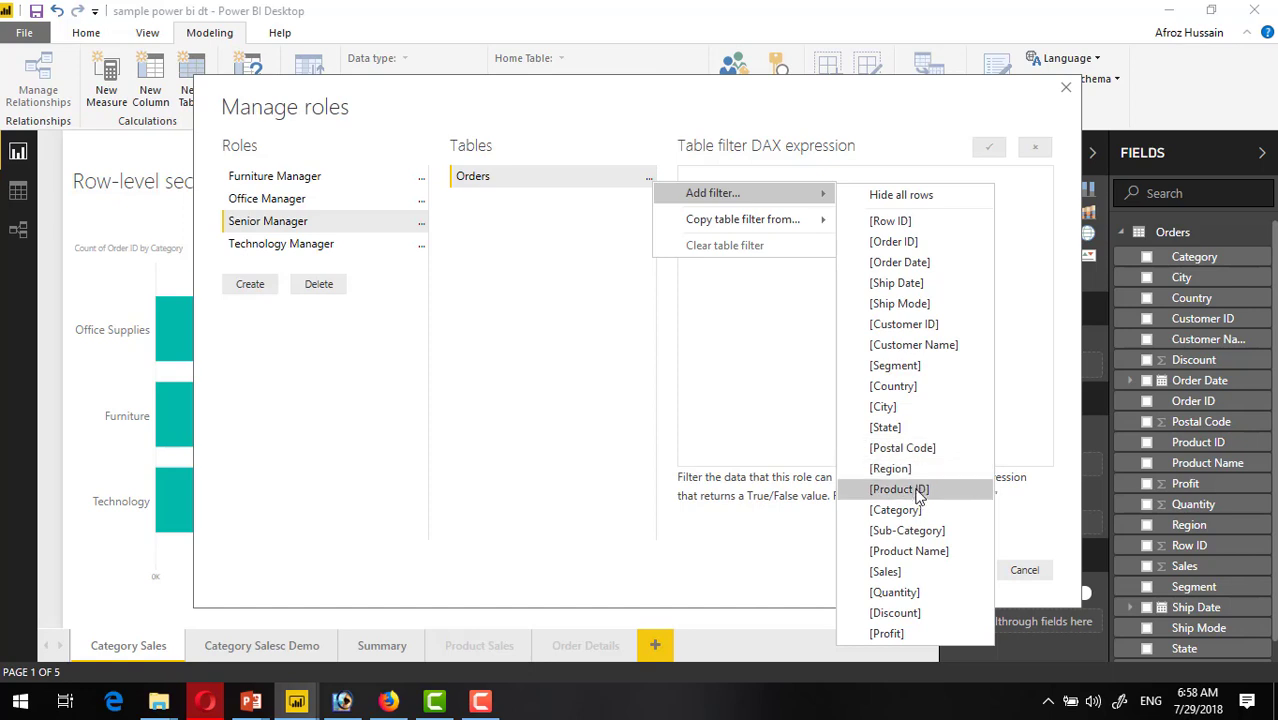
left_click(915, 510)
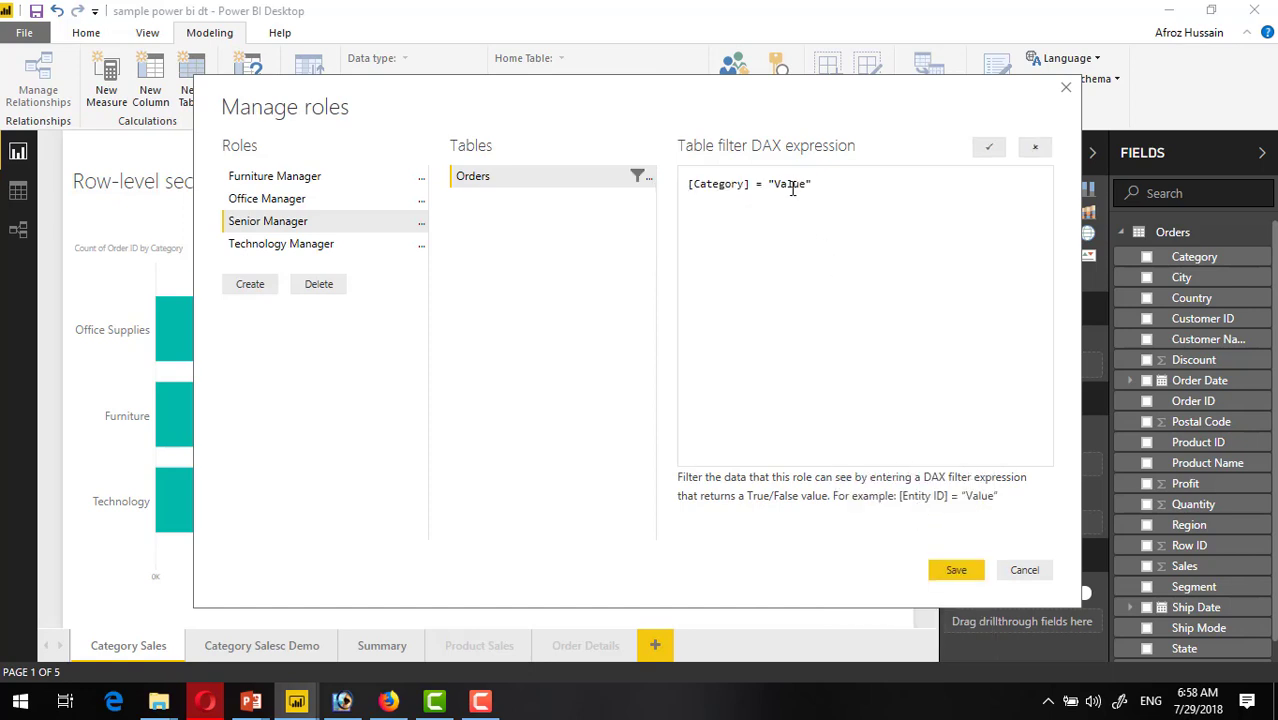
left_click_drag(756, 185, 855, 197)
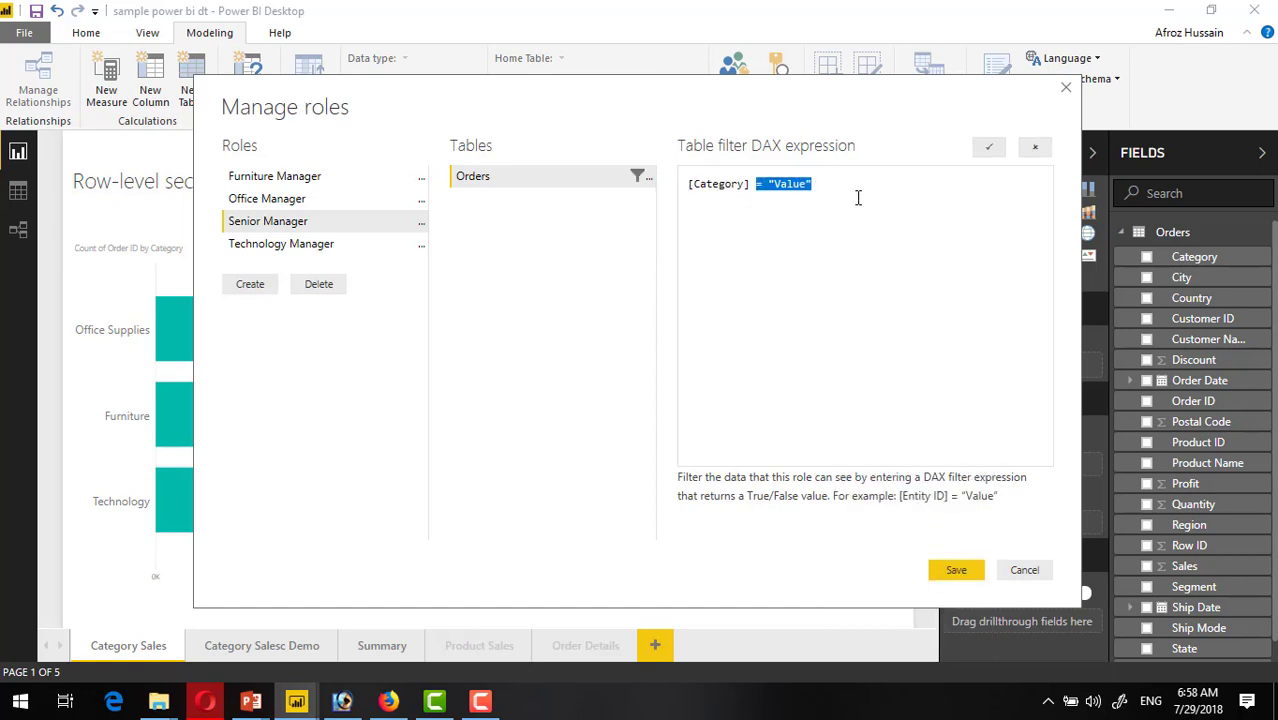
type("[Category] in {\"Technology\",")
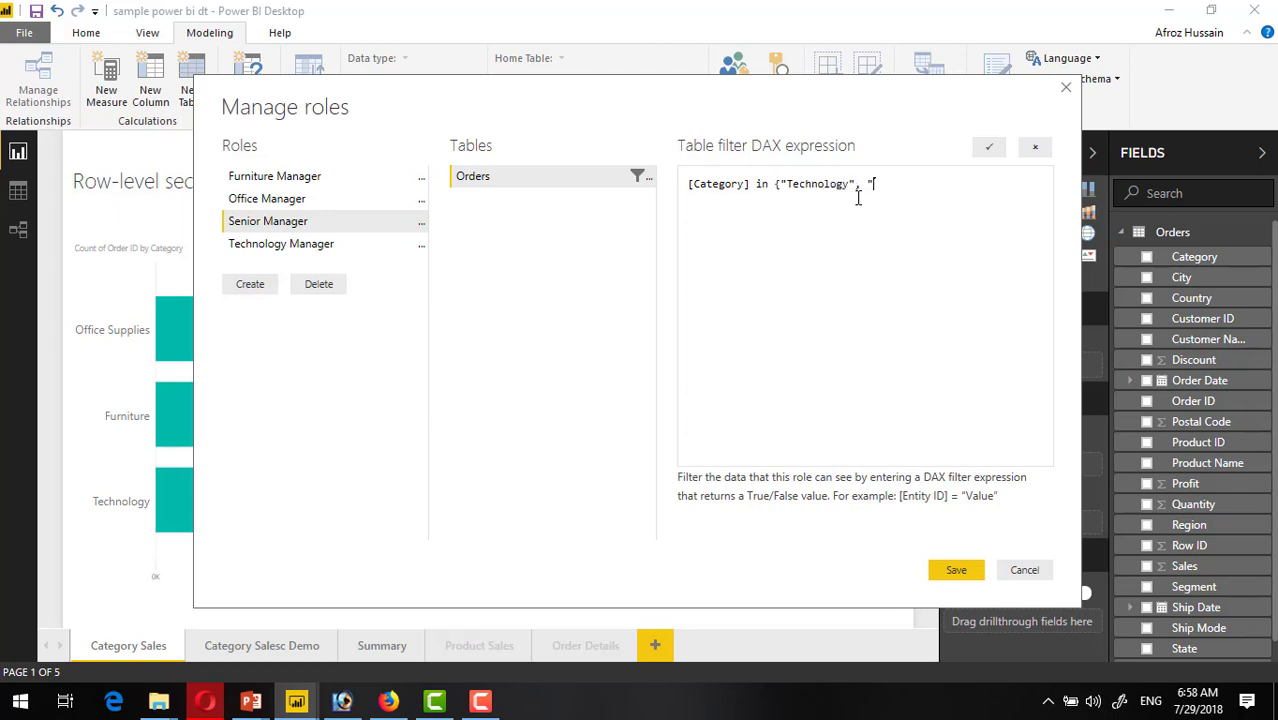
type(" \"Furniture")
left_click(953, 568)
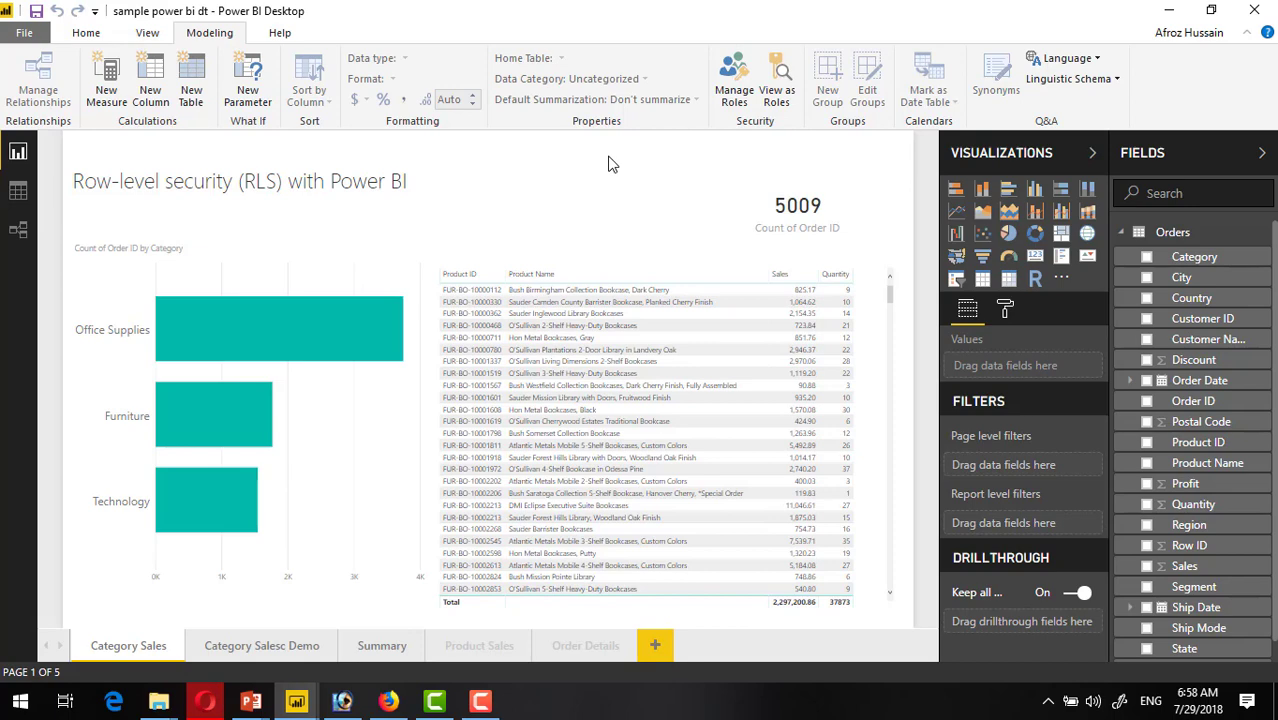
Preview the report as the Furniture Manager role
left_click(785, 103)
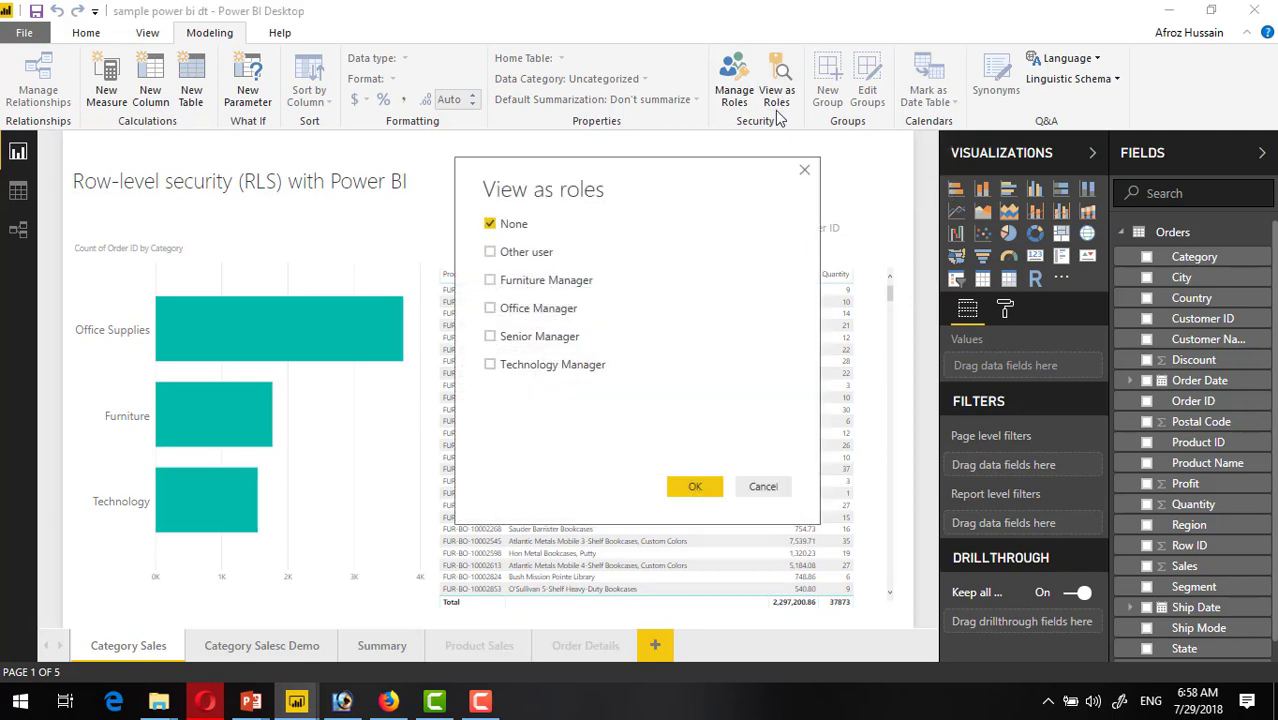
left_click(516, 287)
left_click(697, 487)
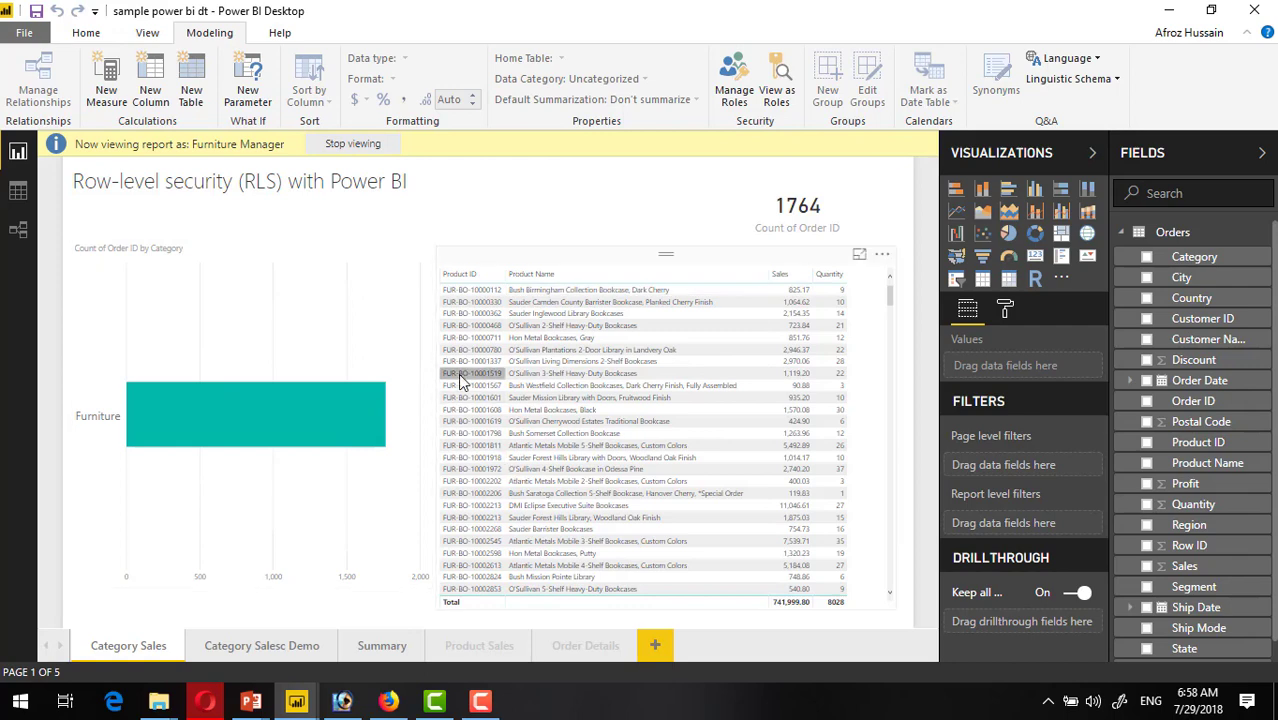
Switch the preview to Office Manager only, stop, then view as Office Manager again
left_click(772, 97)
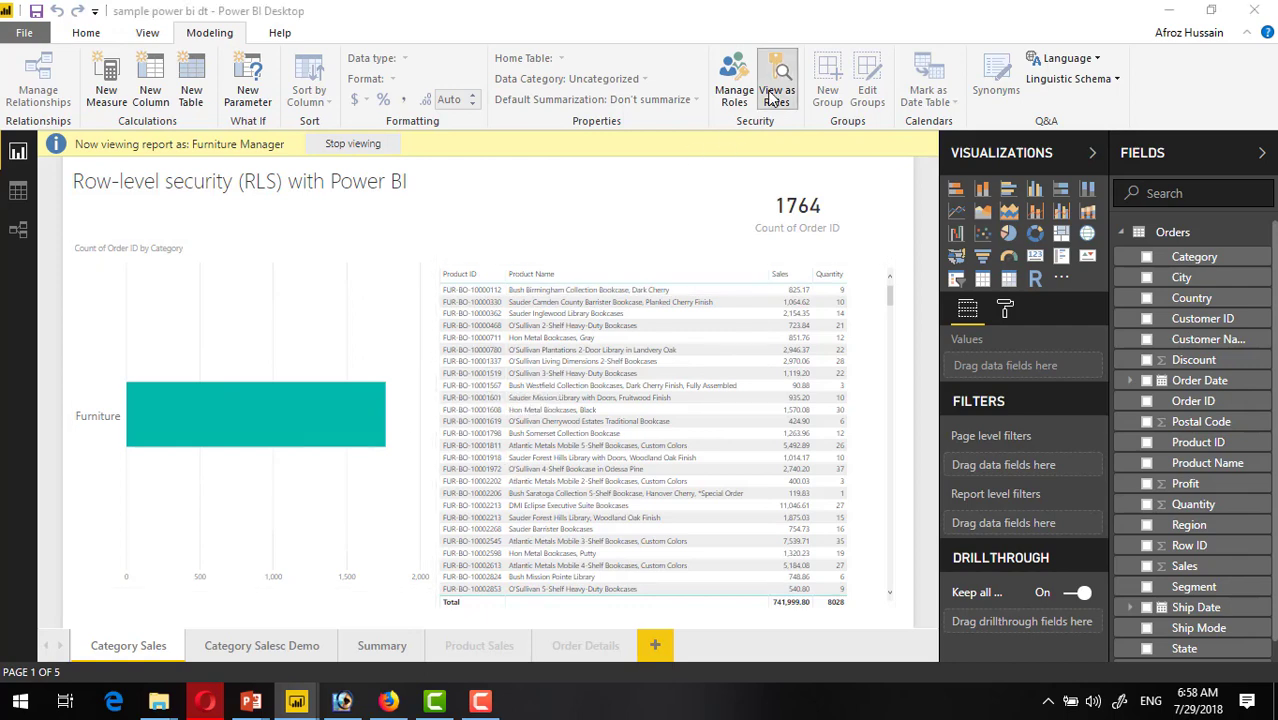
left_click(518, 311)
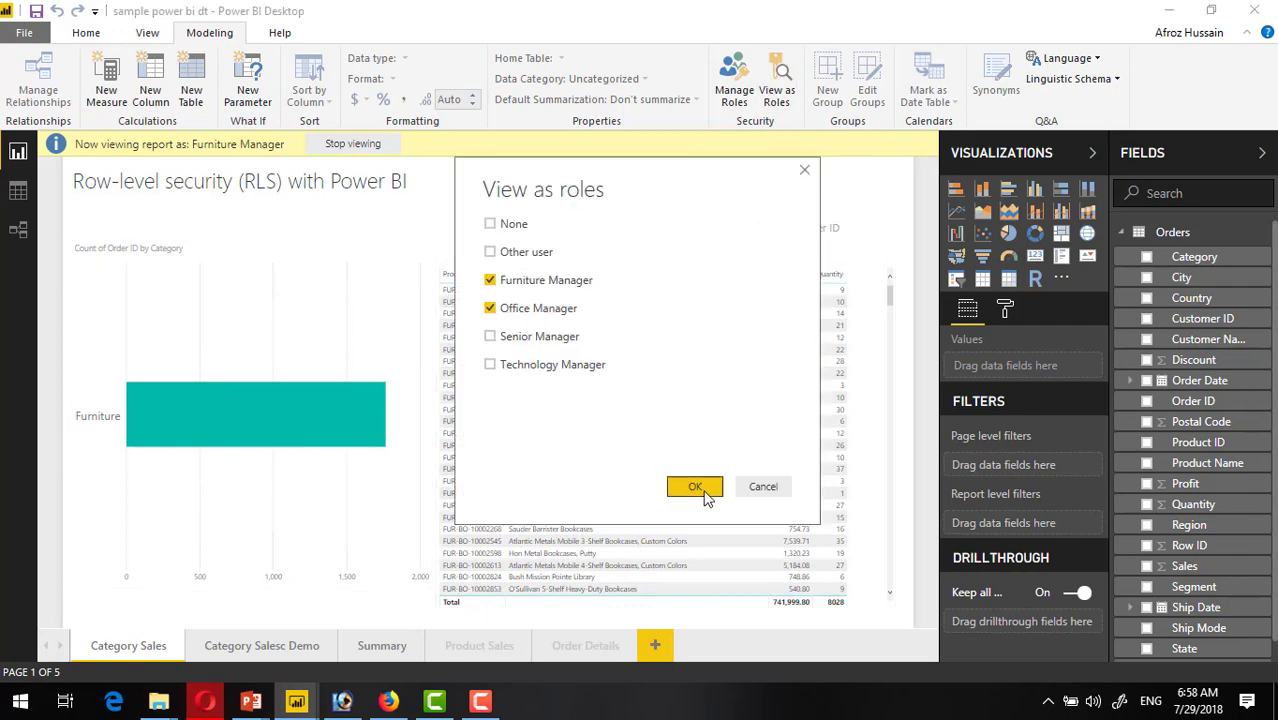
left_click(490, 280)
left_click(692, 488)
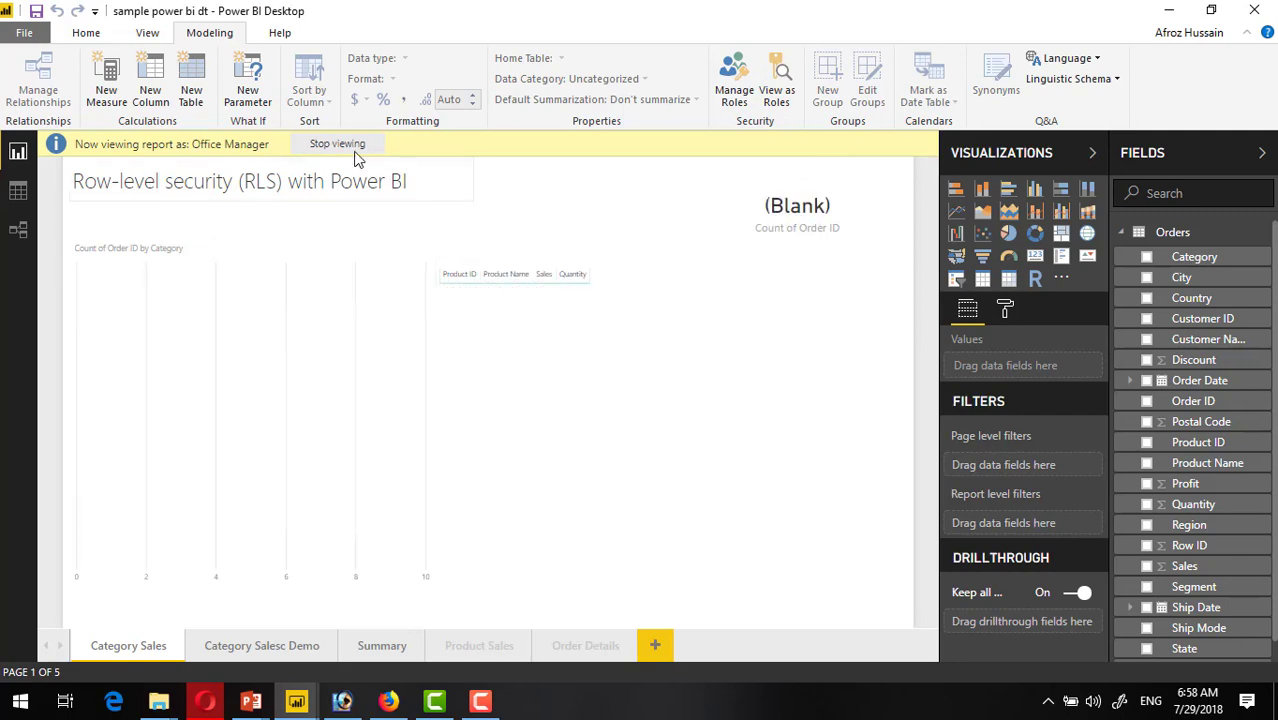
left_click(349, 149)
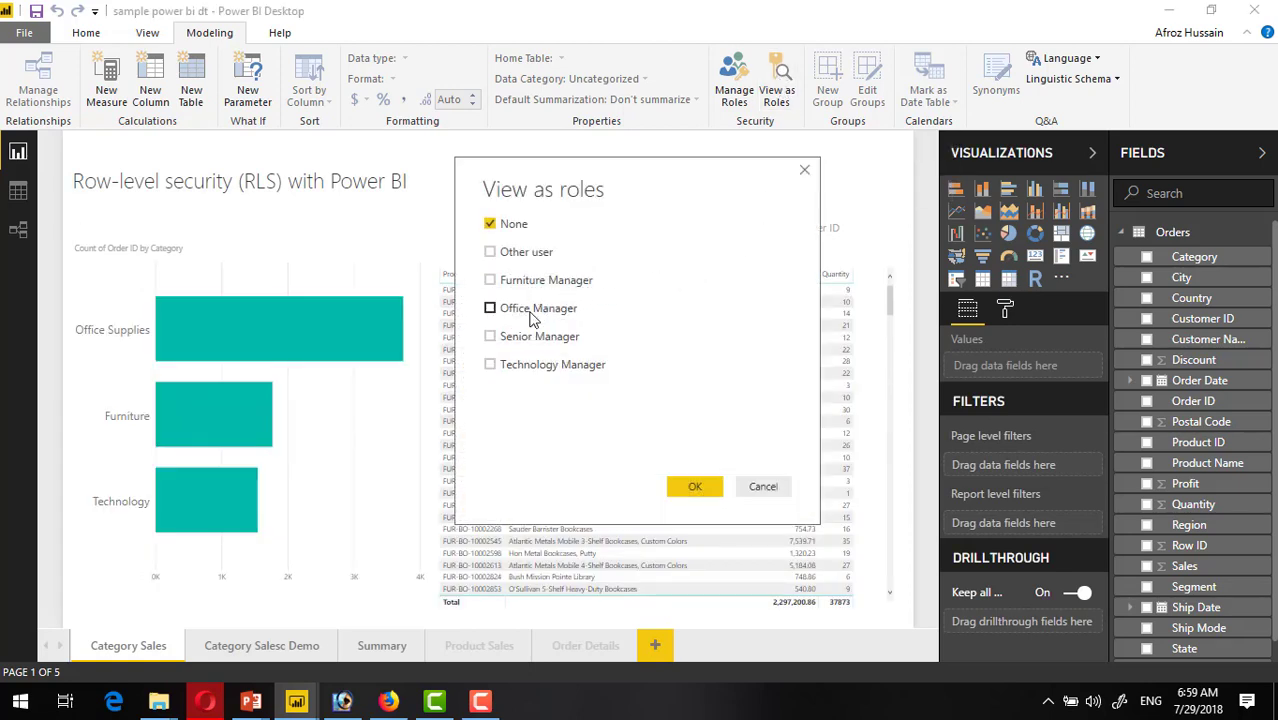
left_click(531, 310)
left_click(694, 486)
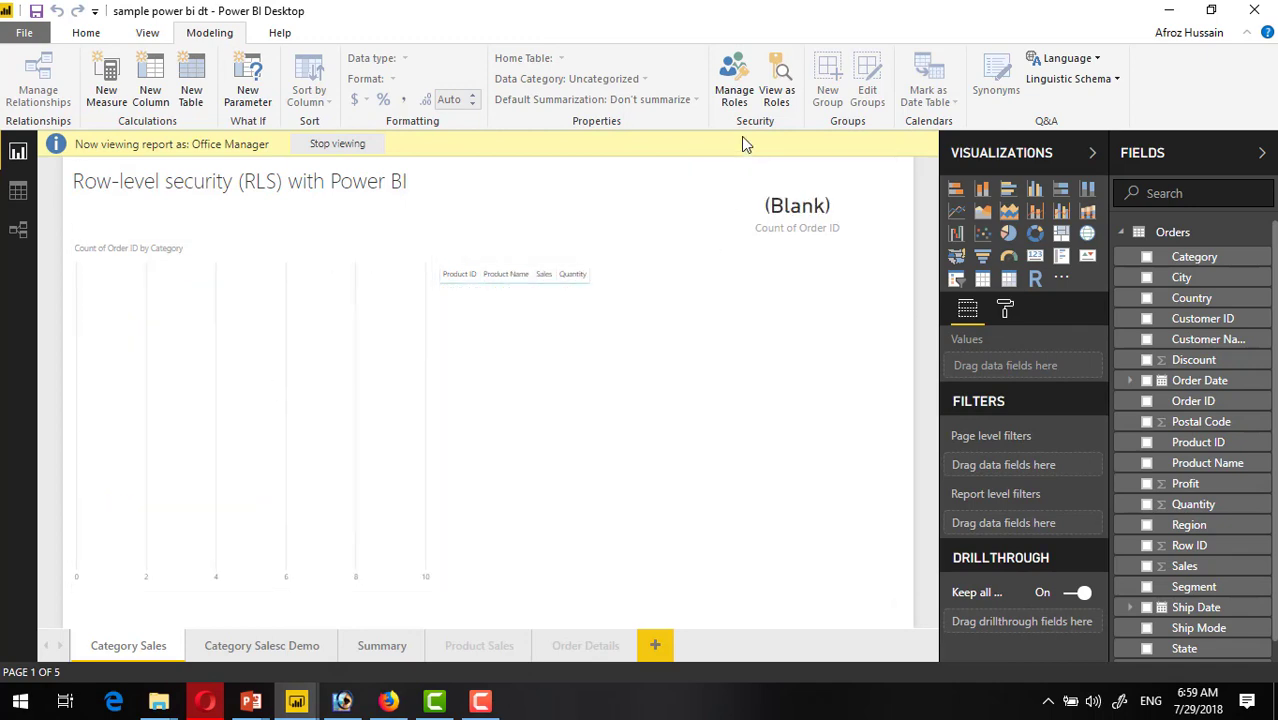
Change Office Manager's filter to [Category] = "Office Supplies" and save the roles
left_click(731, 98)
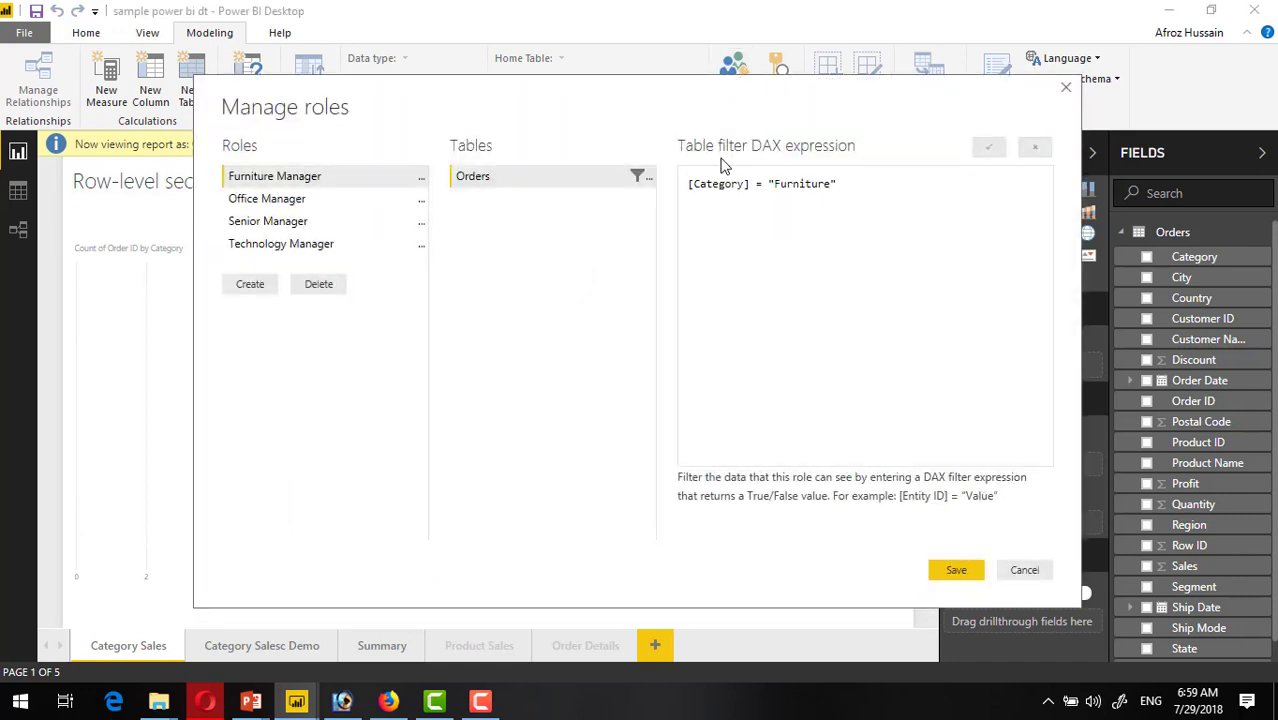
left_click(281, 203)
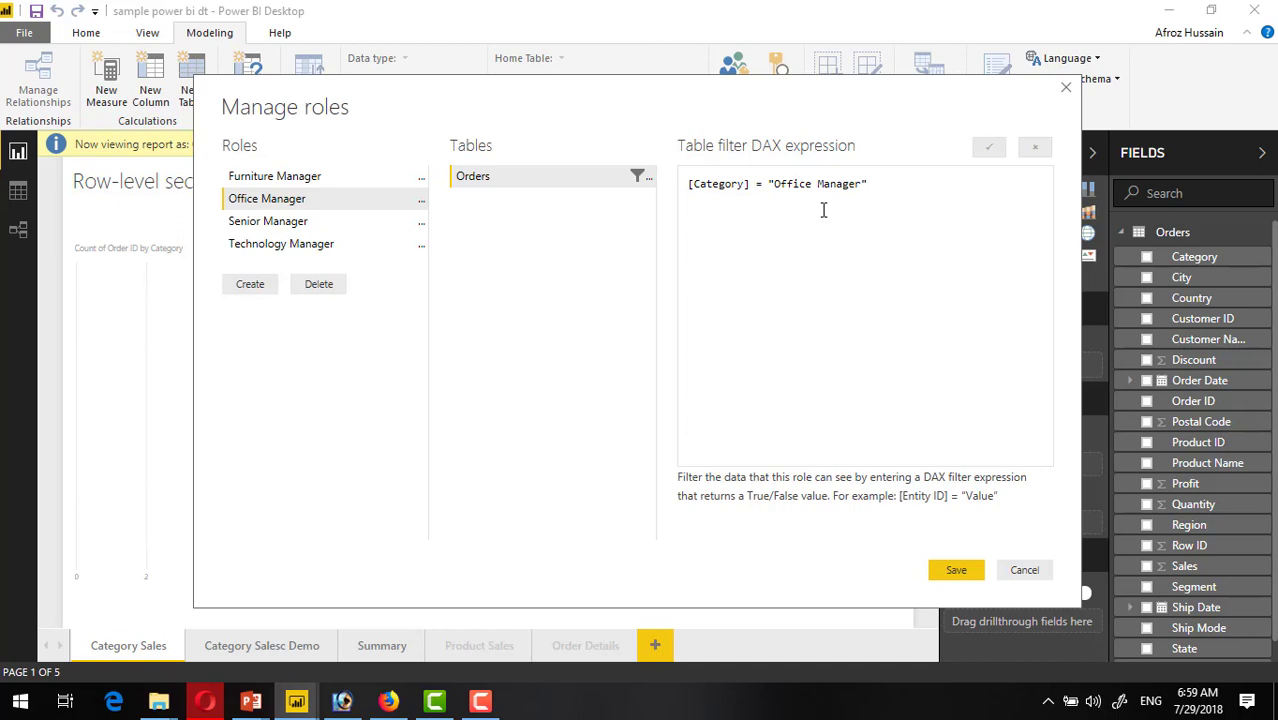
left_click(863, 184)
key("BackSpace")
key("BackSpace")
key("BackSpace")
key("BackSpace")
key("BackSpace")
key("BackSpace")
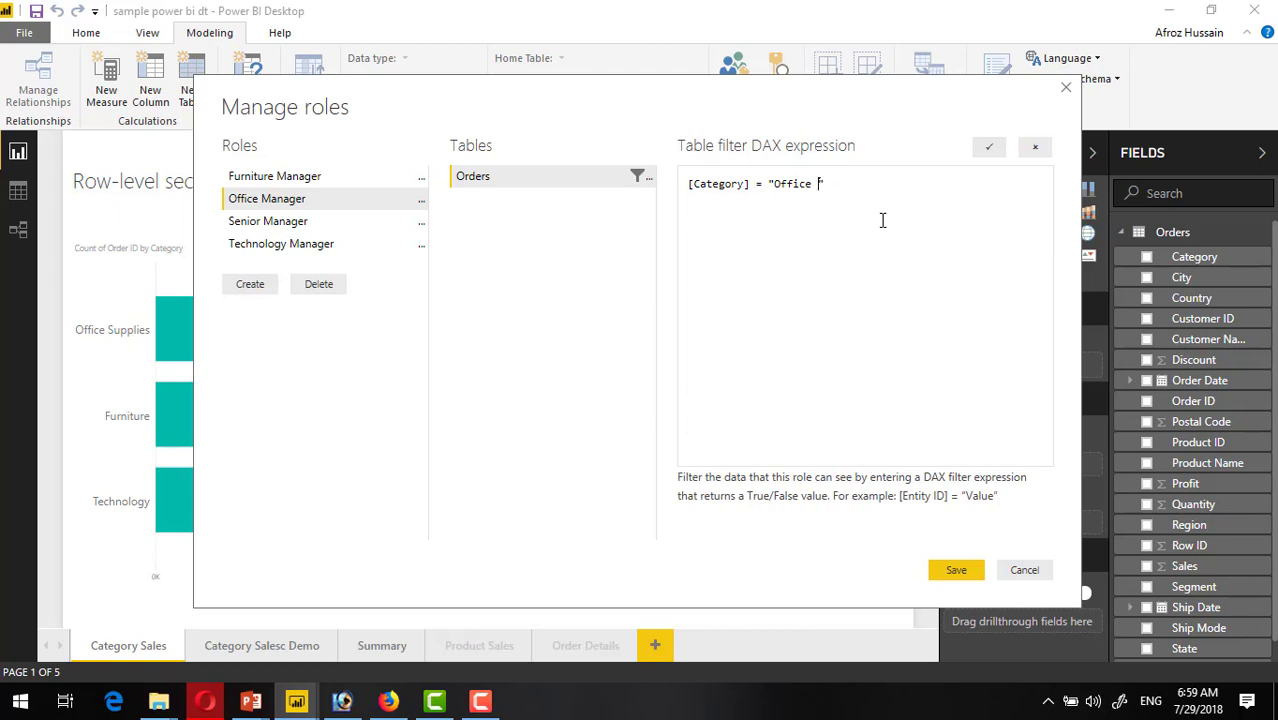
type("Supplies")
left_click(954, 574)
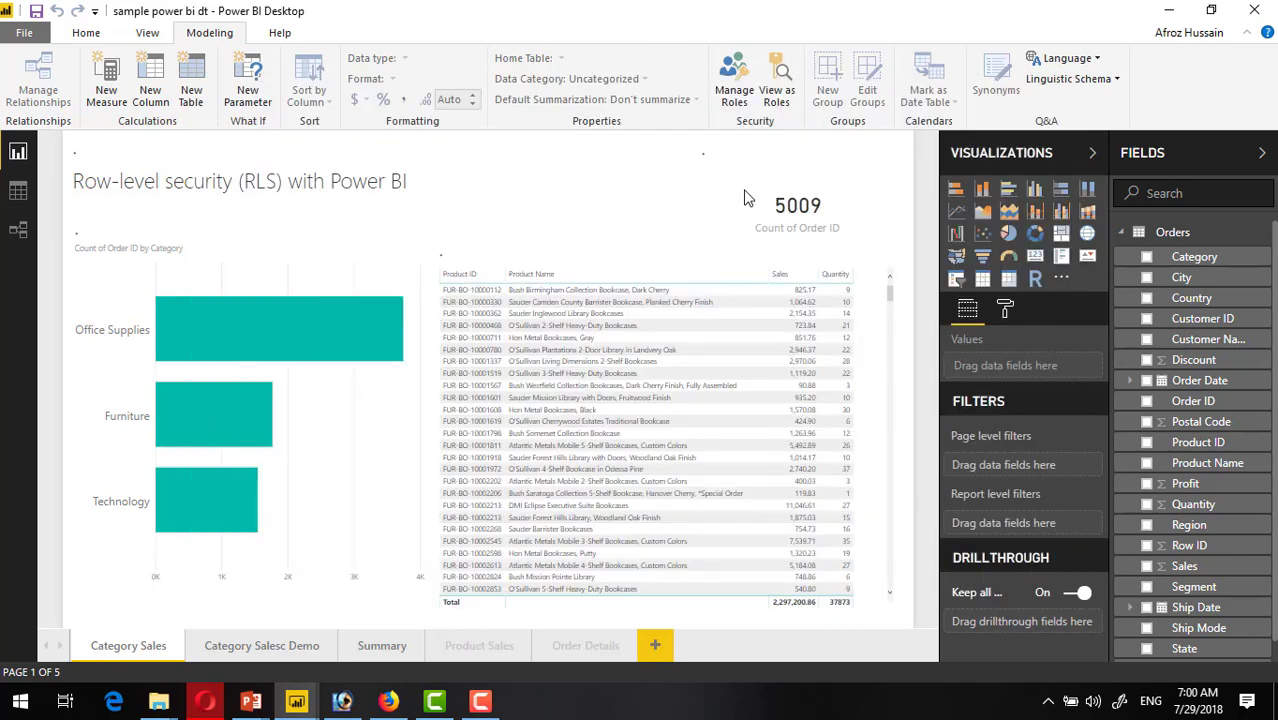
Preview the report as Office Manager, then stop viewing
left_click(777, 85)
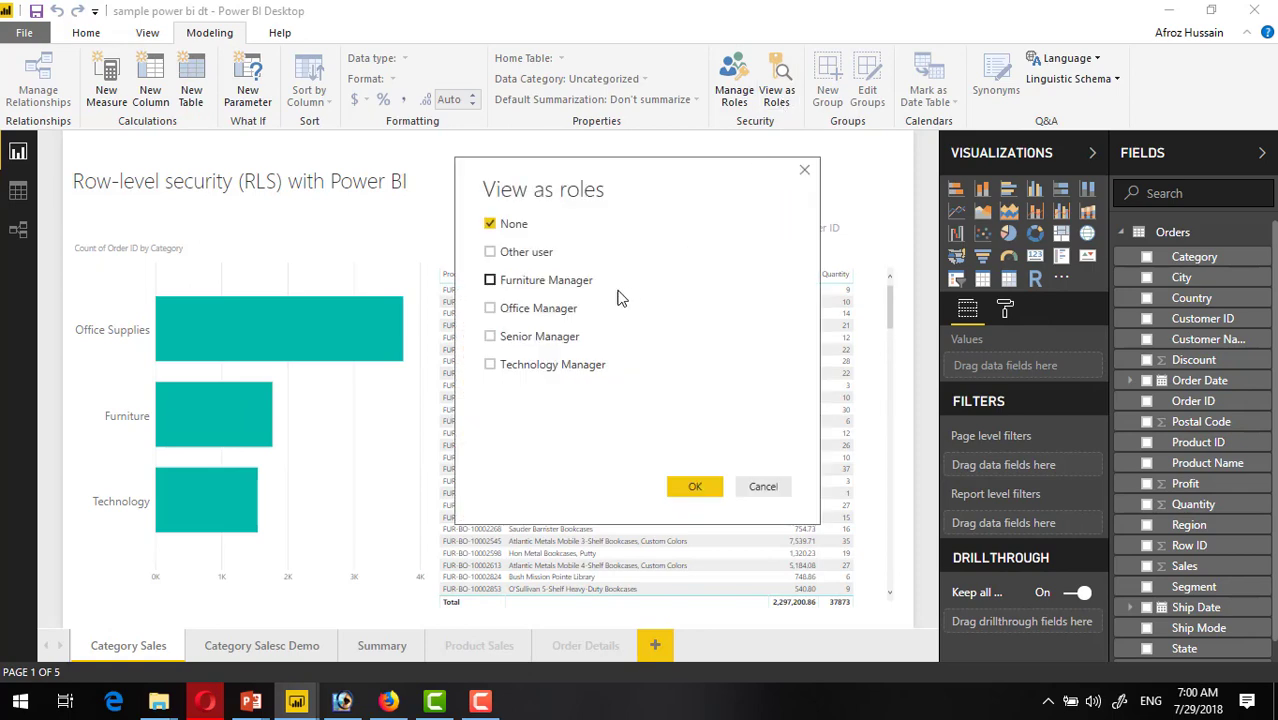
left_click(528, 308)
left_click(695, 486)
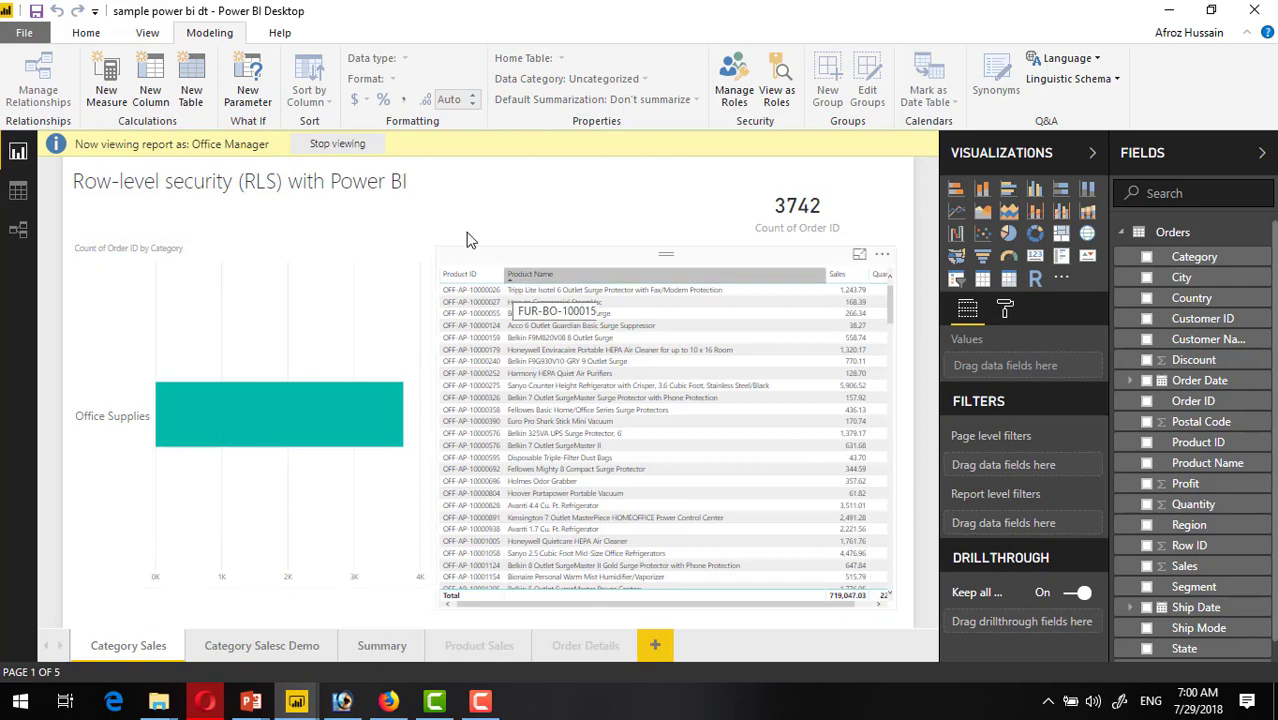
left_click(337, 143)
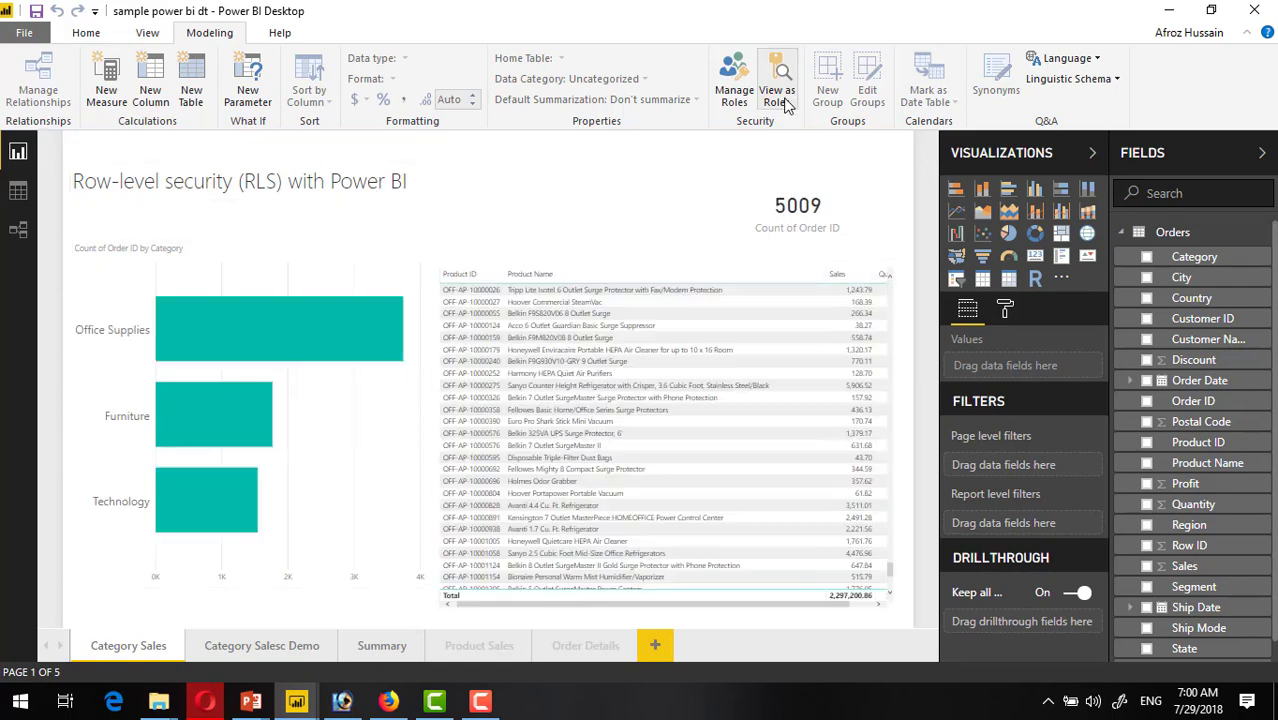
Preview as Senior Manager (2826 orders), then return to the full 5009-order report
left_click(776, 90)
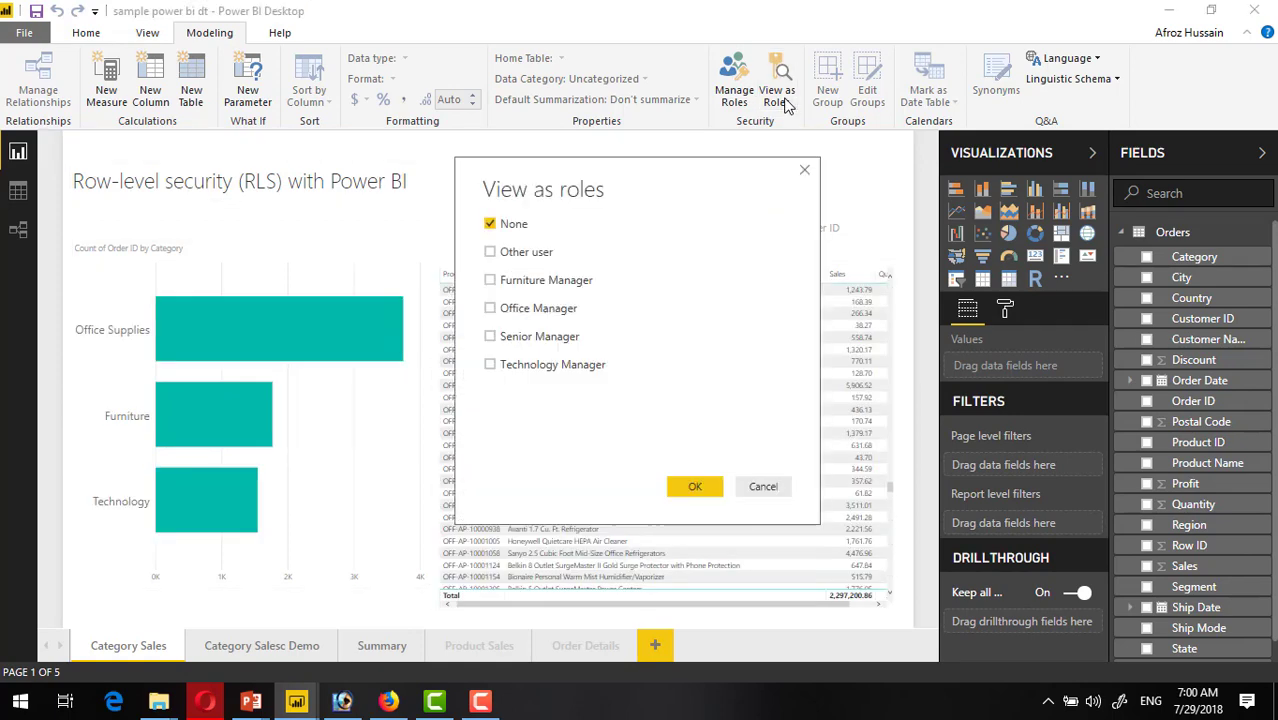
left_click(509, 342)
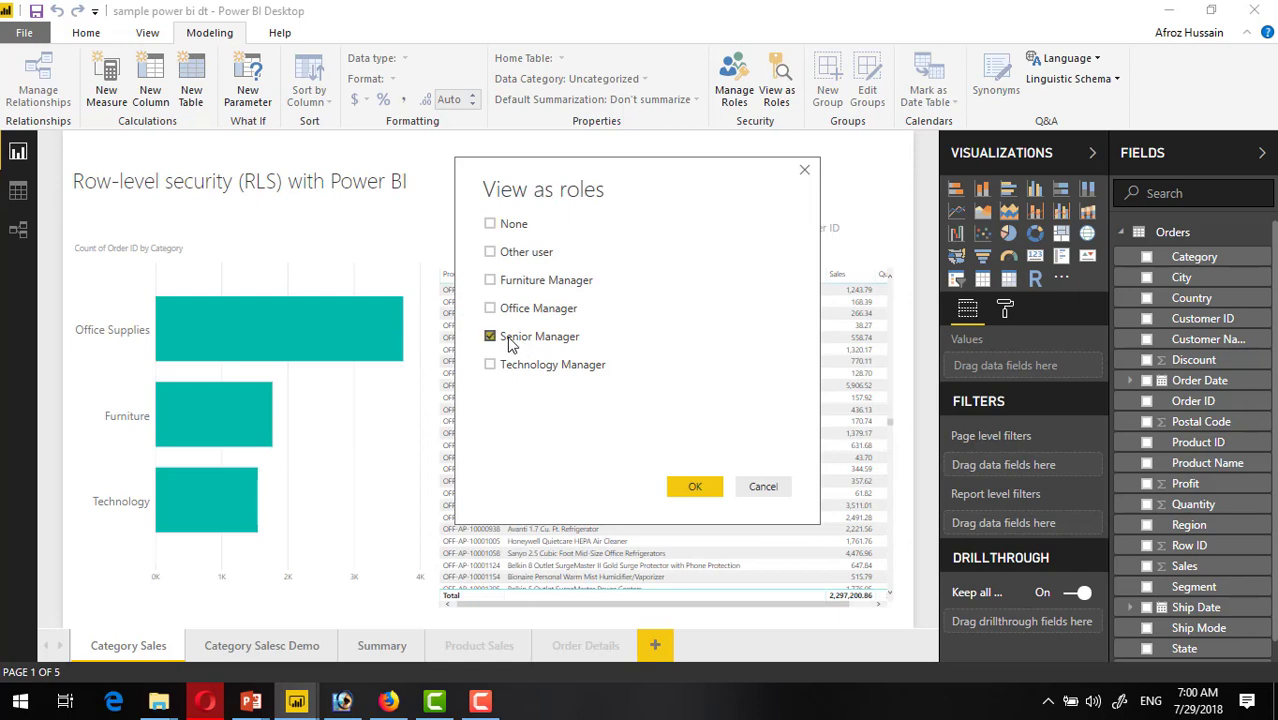
left_click(693, 486)
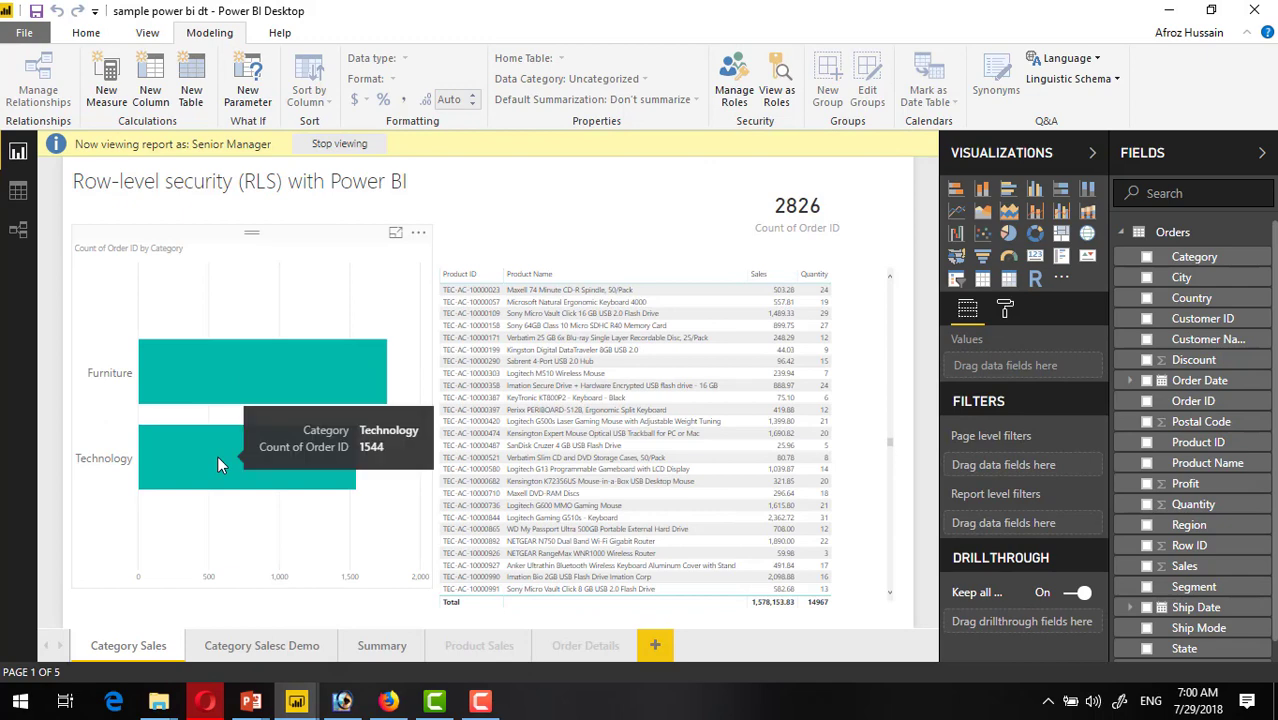
left_click(338, 144)
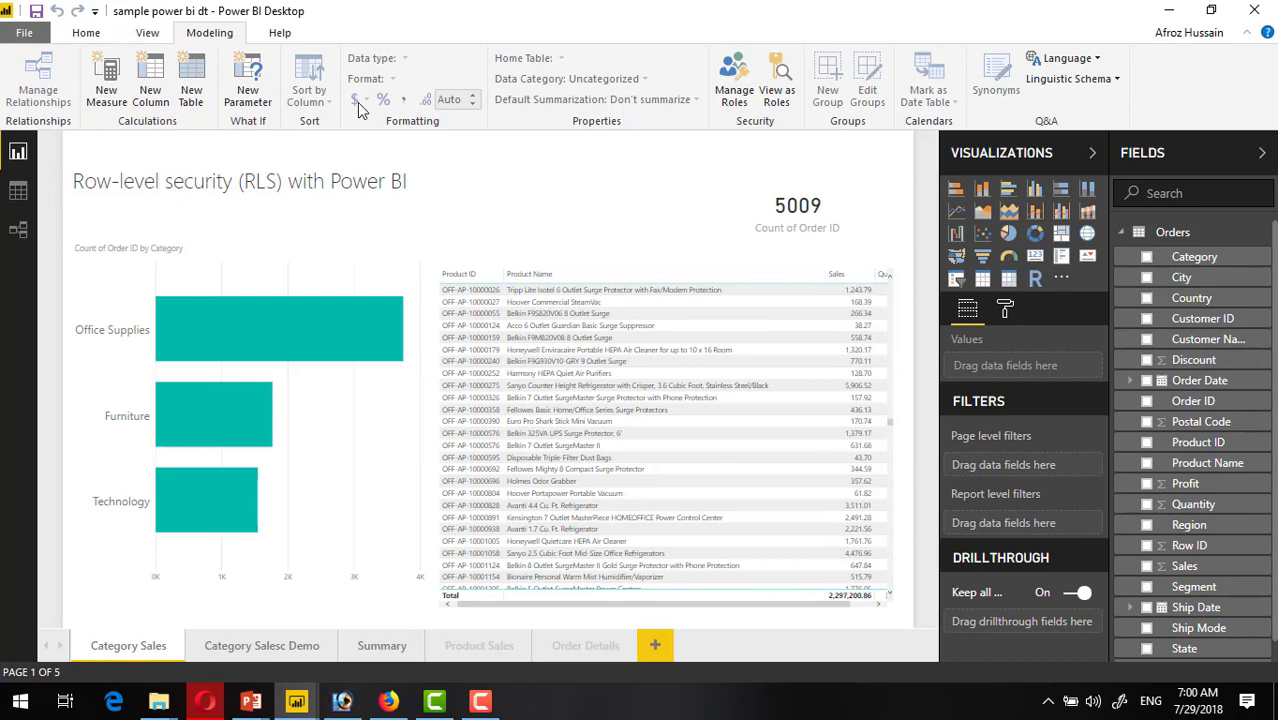
left_click(90, 40)
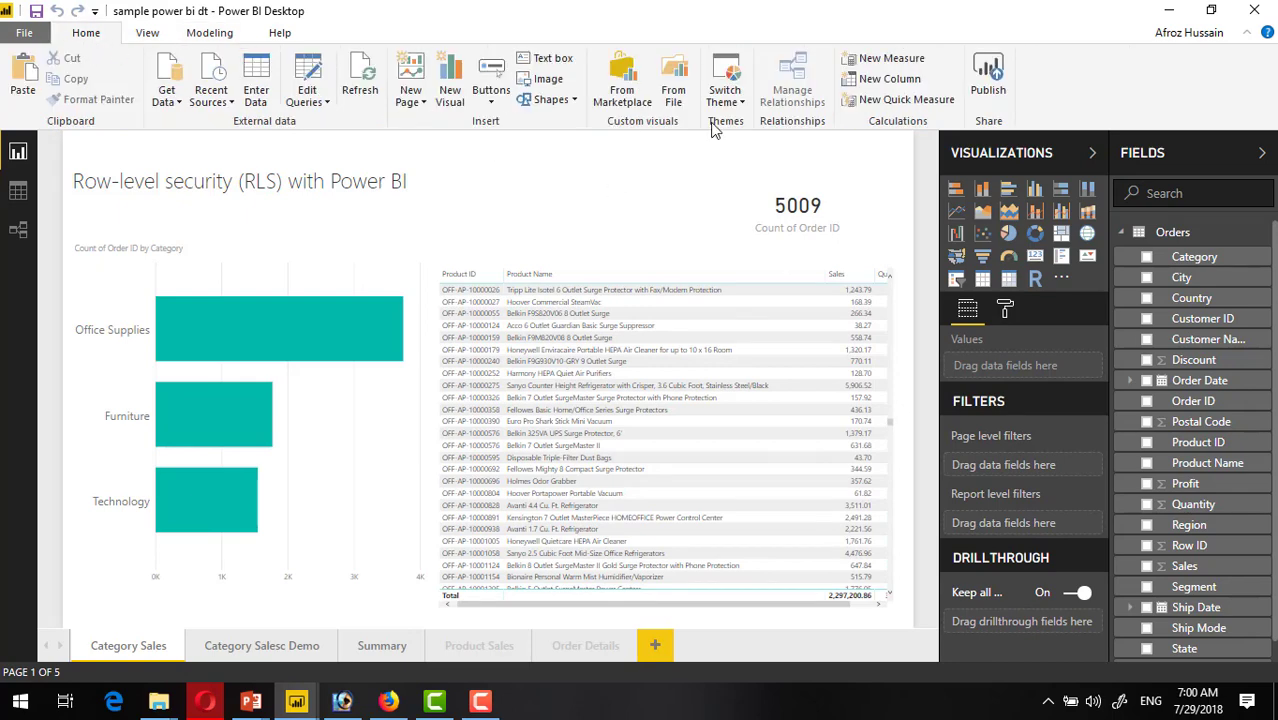
Save the report and publish it to My workspace, replacing the existing 'sample power bi dt' dataset
left_click(988, 88)
left_click(729, 381)
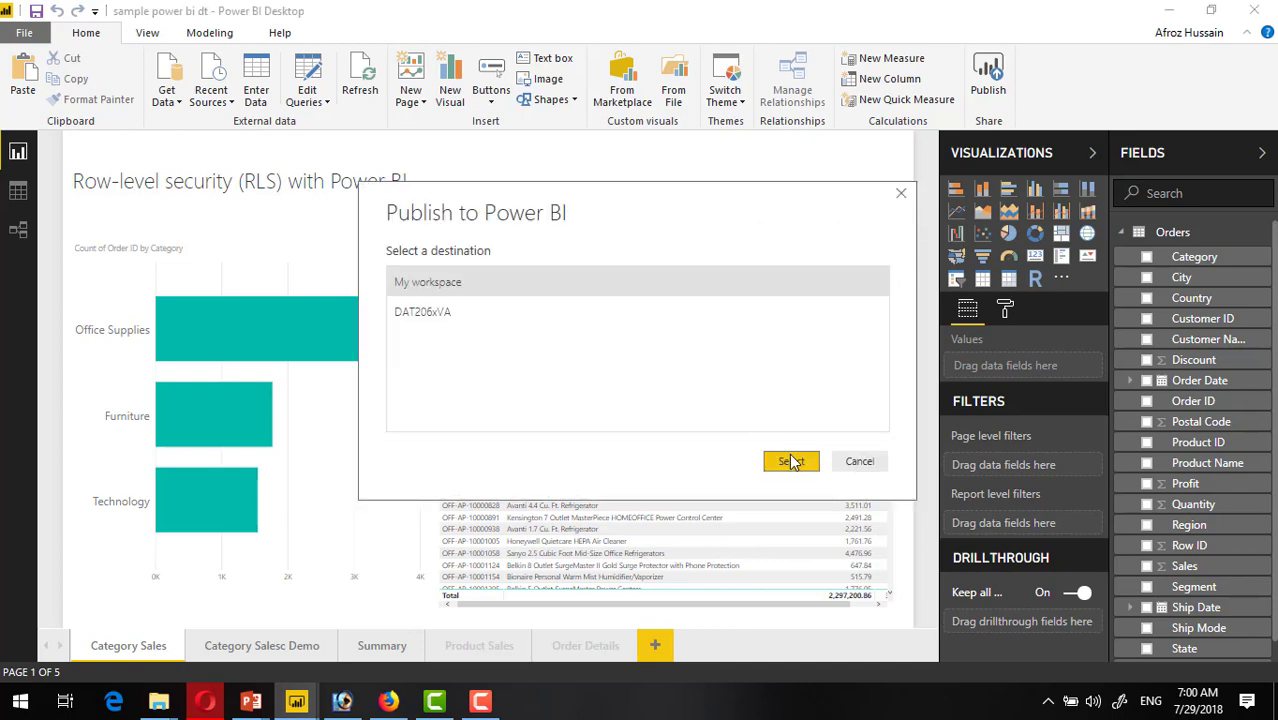
left_click(791, 461)
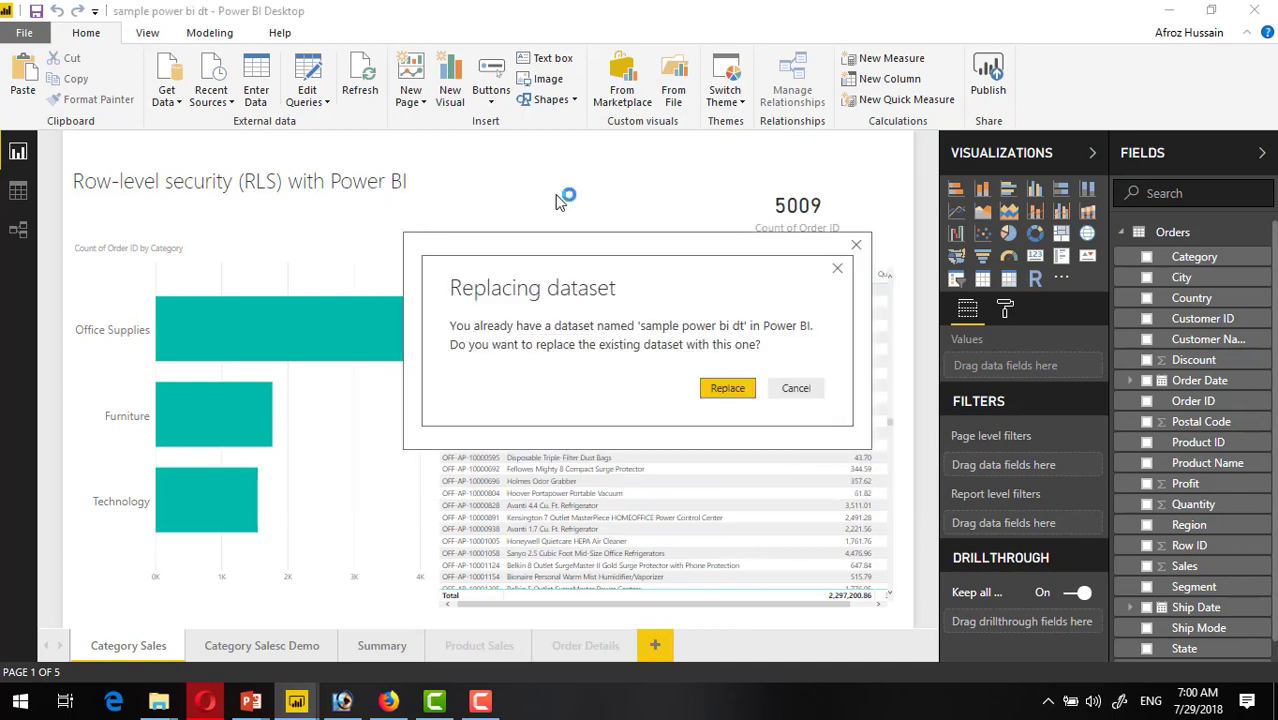
left_click(720, 388)
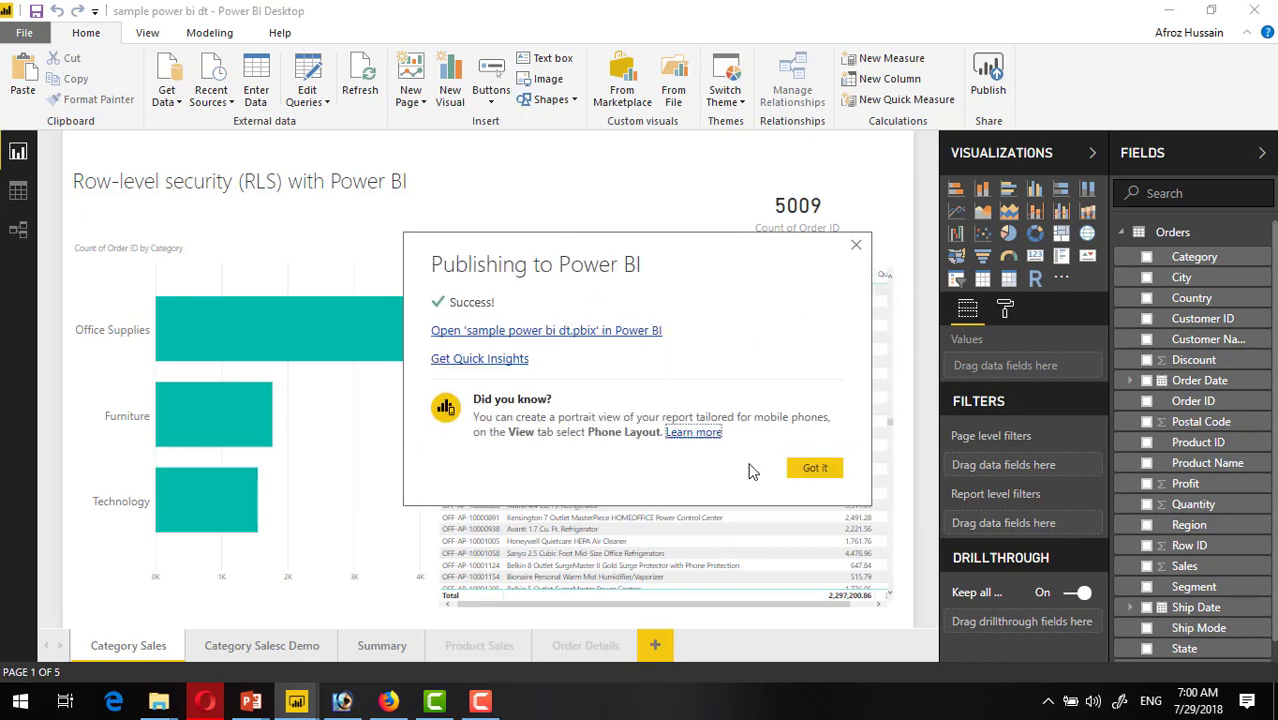
left_click(815, 468)
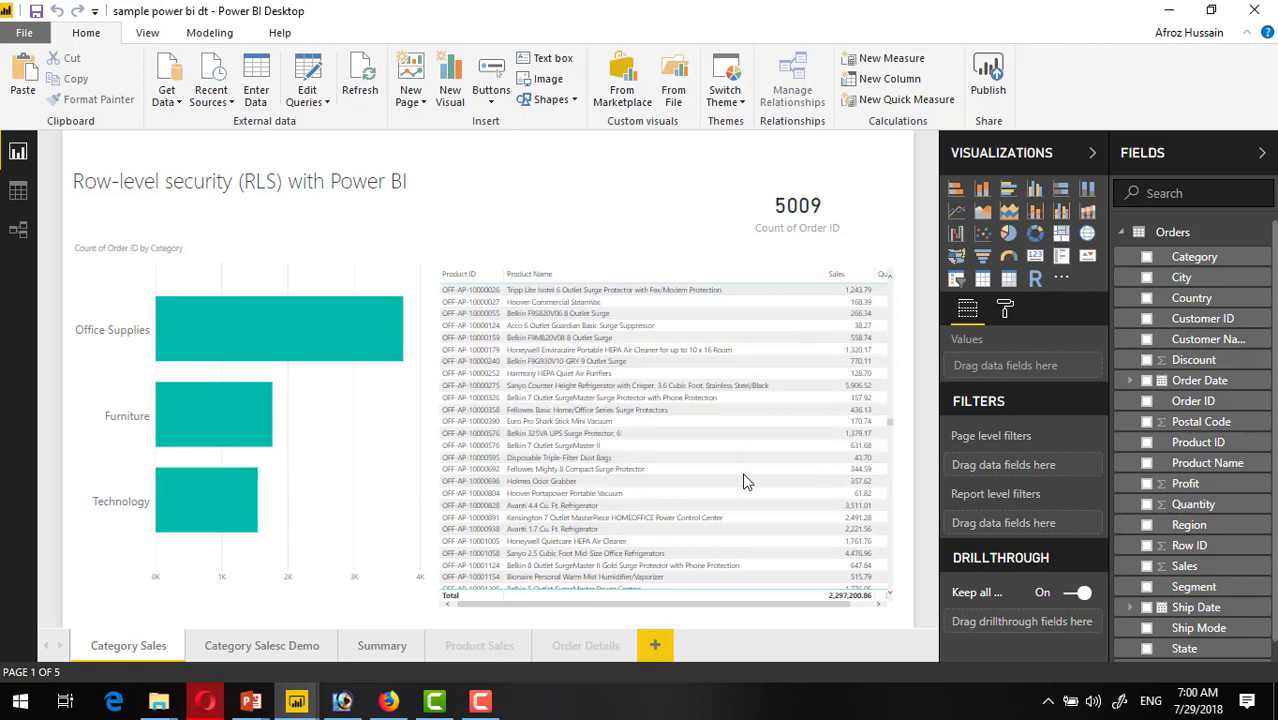
left_click(389, 701)
Open the 'sample power bi dt' report online, then its dataset's Security page listing the four roles
left_click(102, 16)
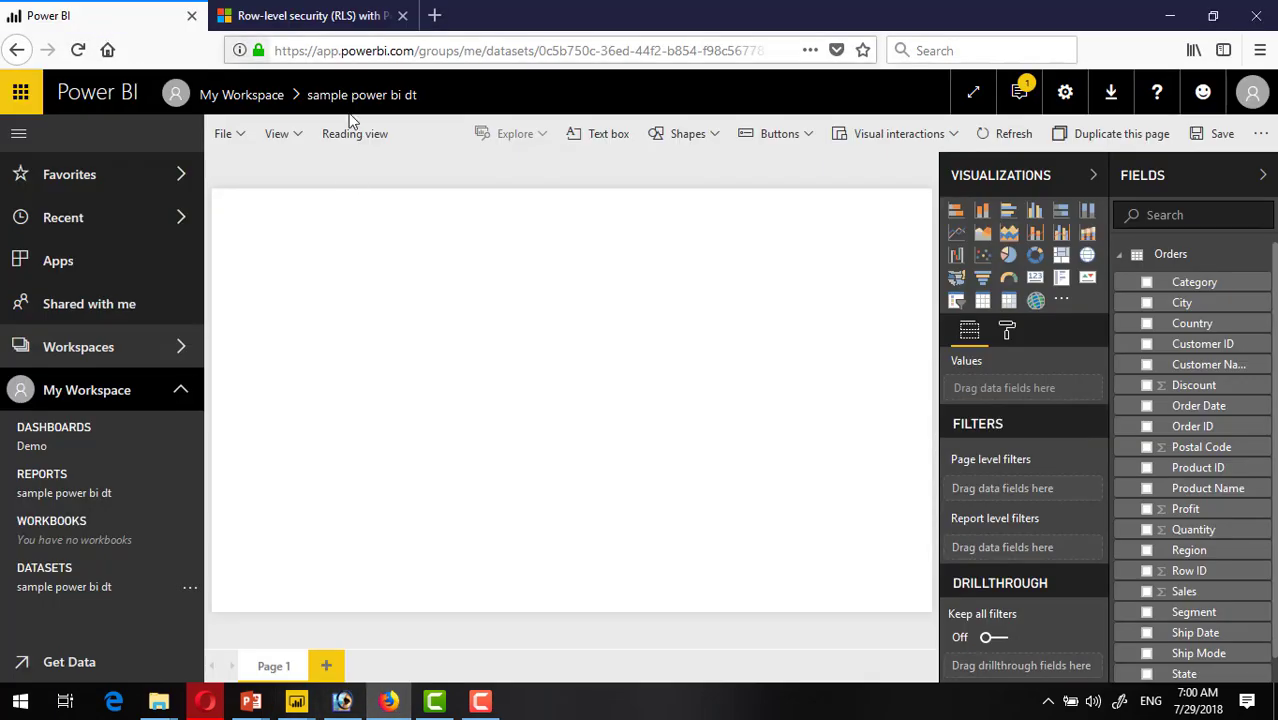
left_click(83, 494)
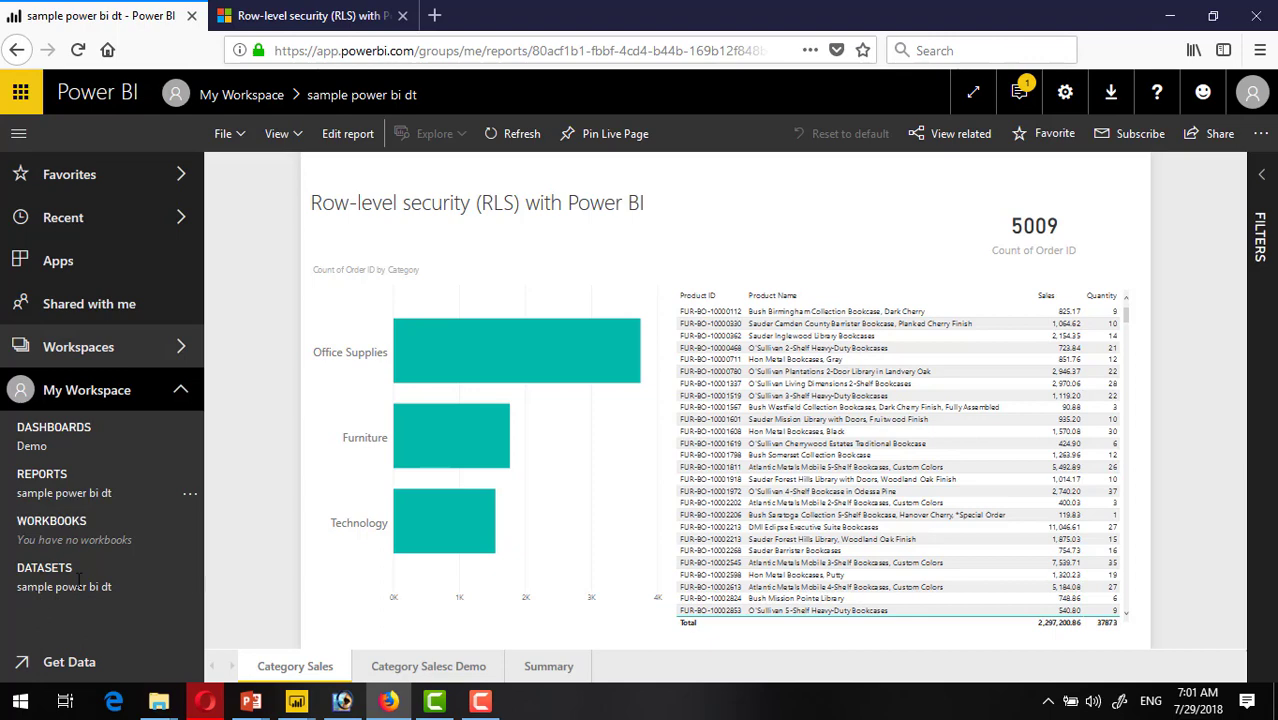
left_click(190, 588)
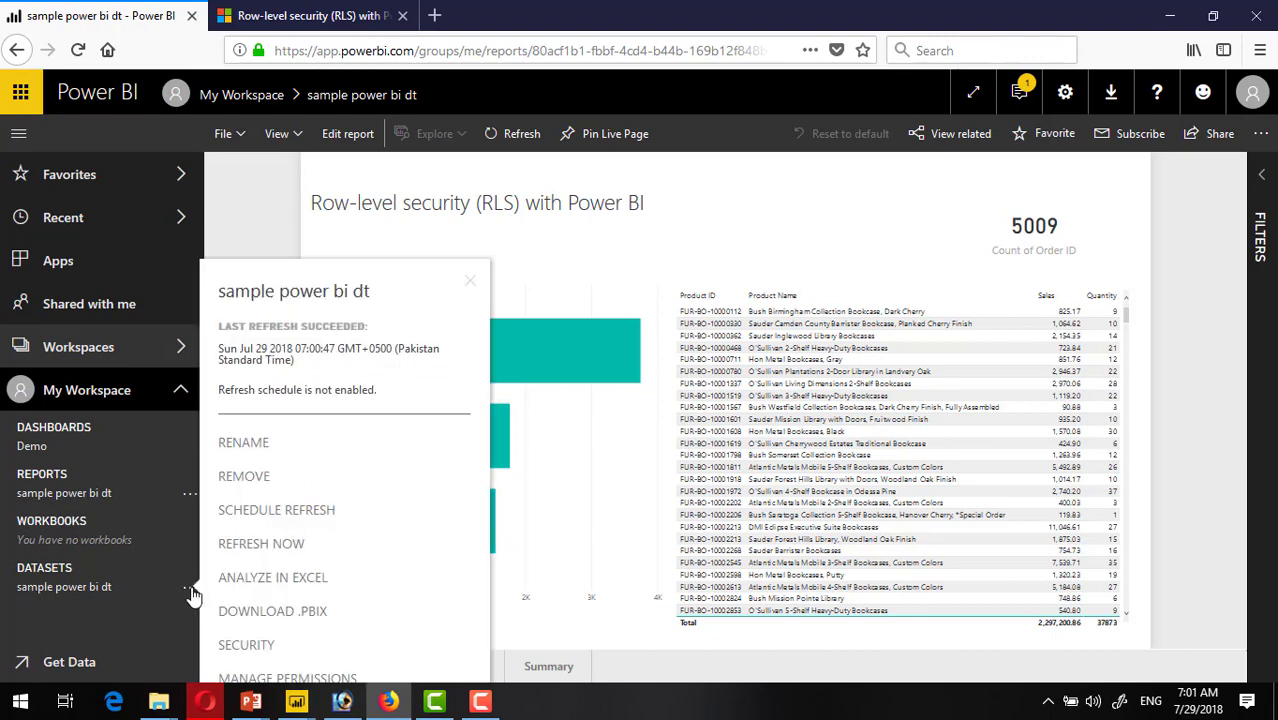
left_click(357, 652)
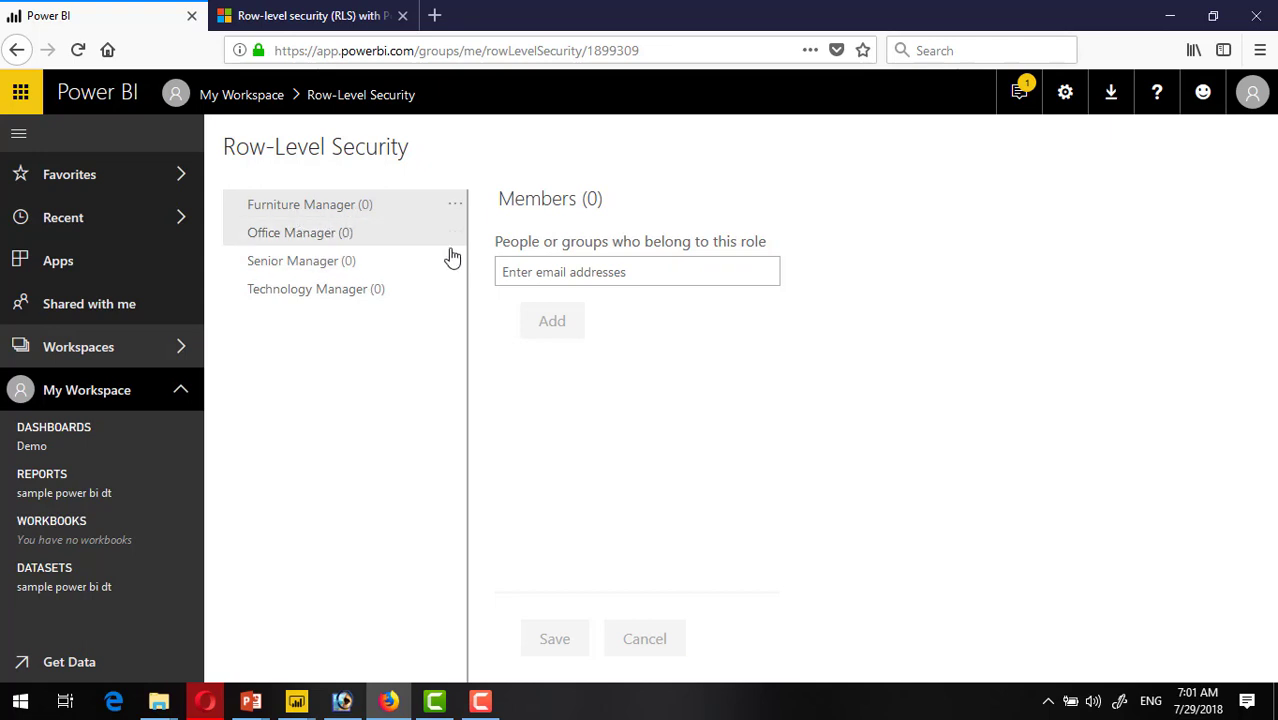
Add a user, found by name search, to the Furniture Manager role, then return to Power BI Desktop
left_click(527, 272)
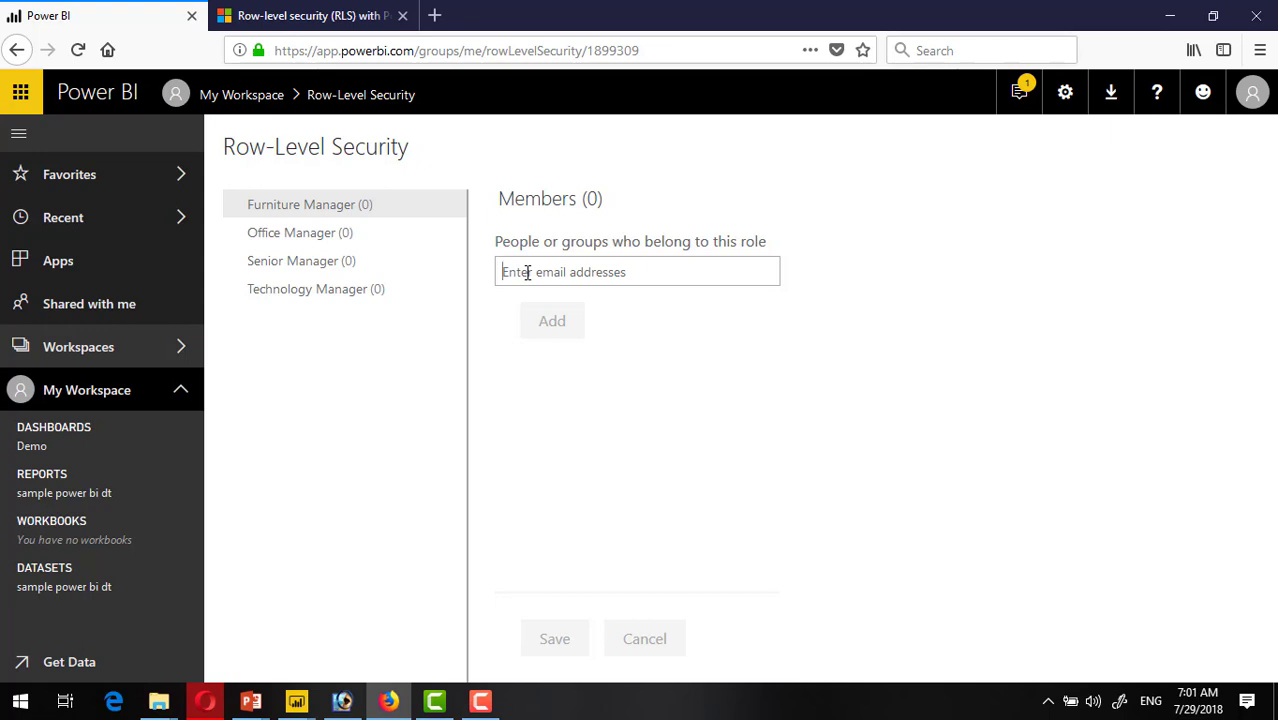
type("afroz")
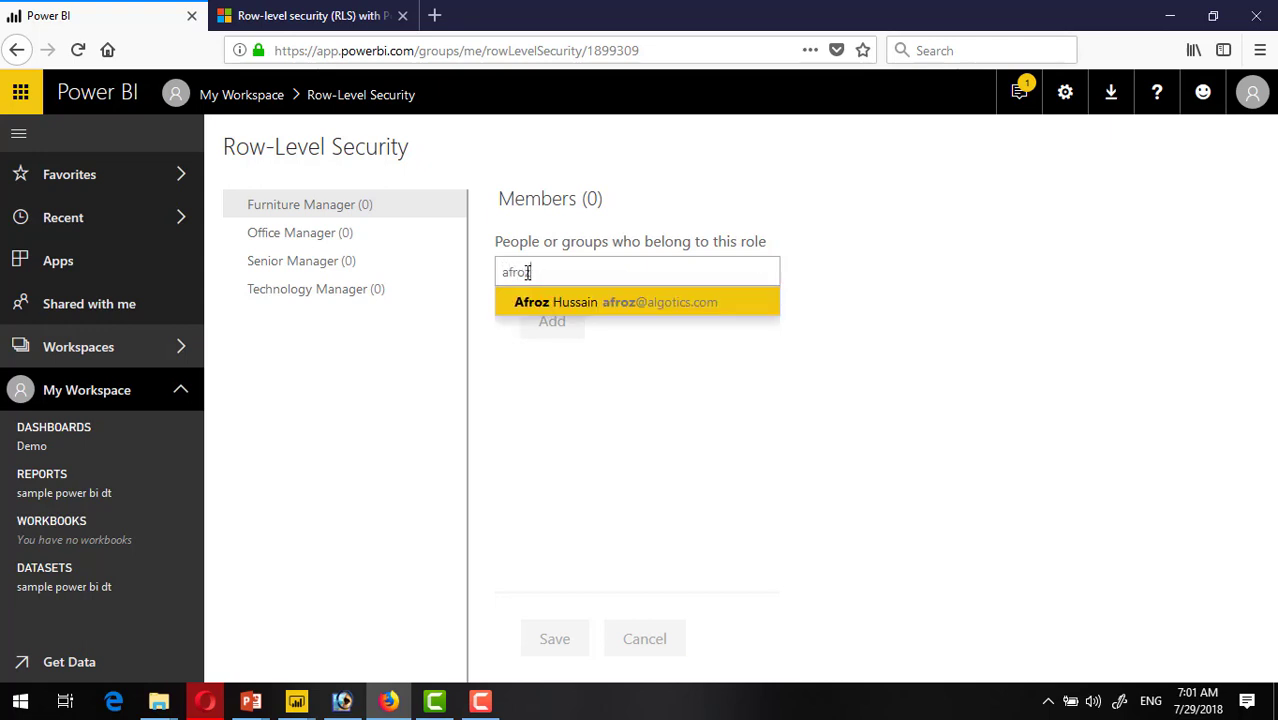
left_click(669, 316)
left_click(559, 352)
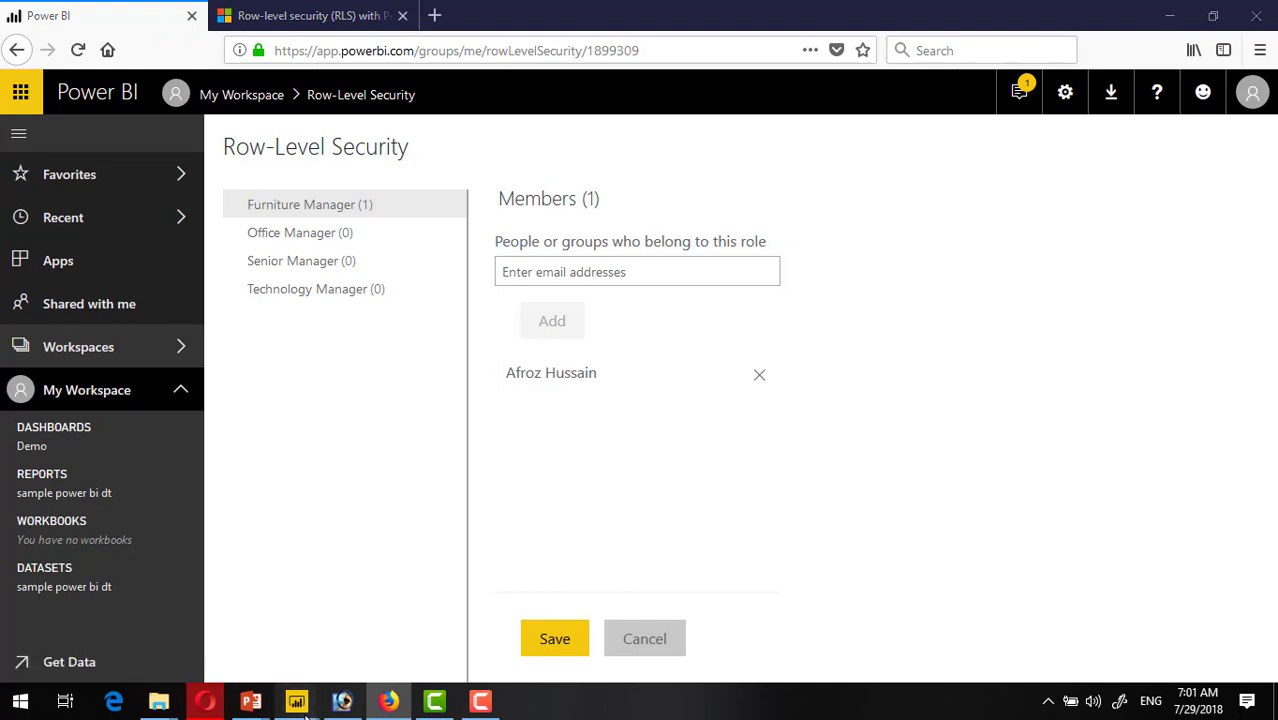
mouse_move(296, 701)
left_click(251, 615)
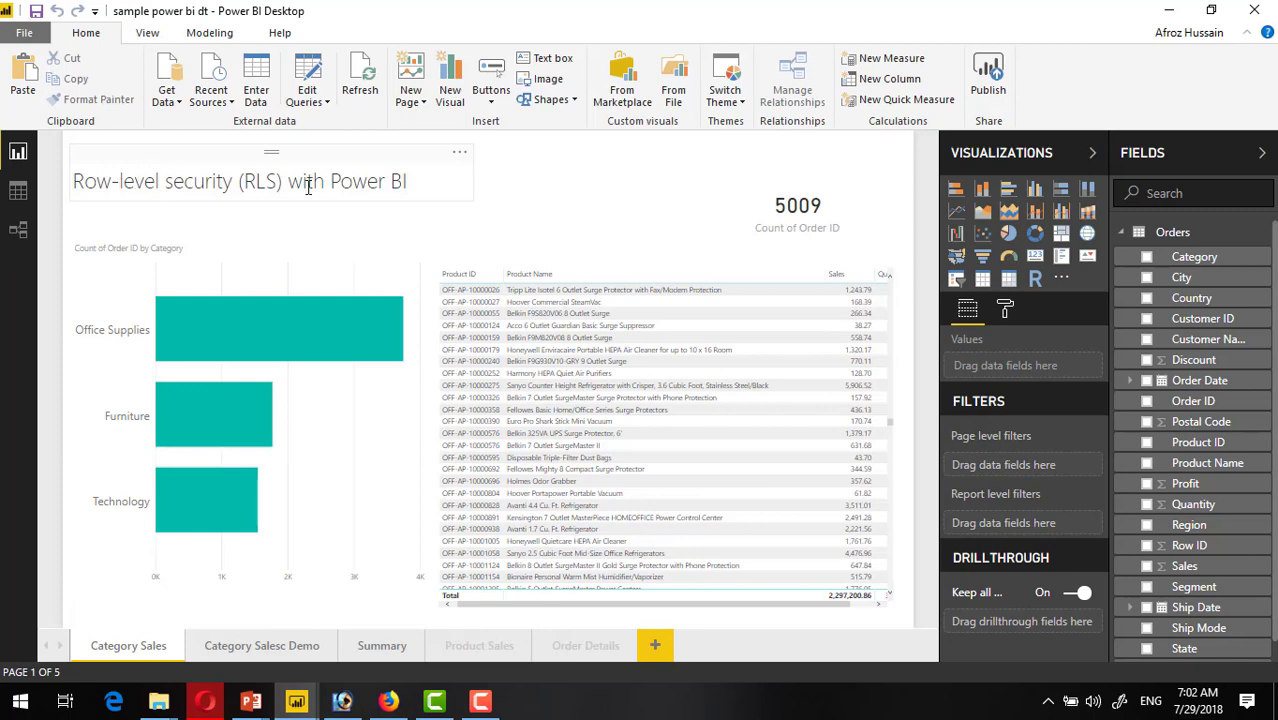